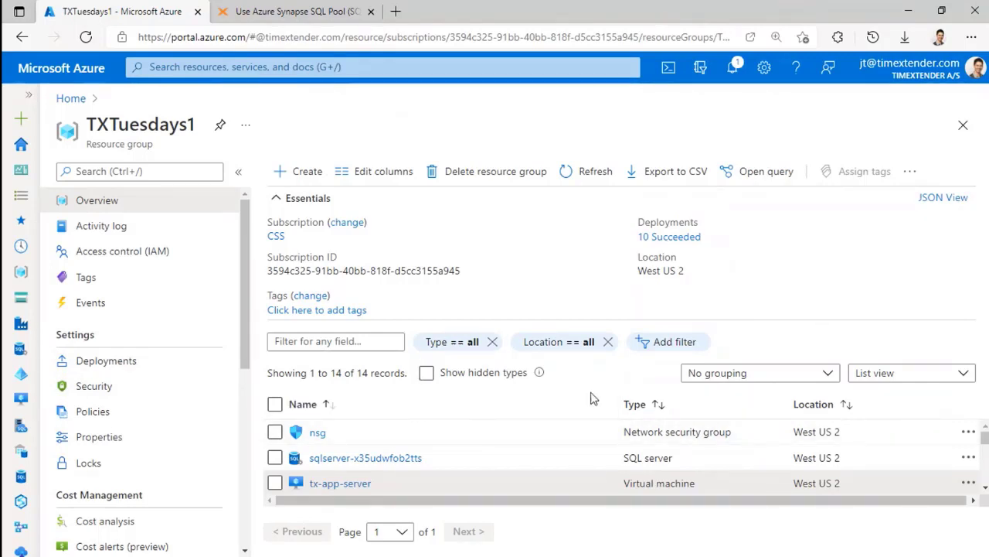
Open the sqlserver-x35udwfob2tts SQL server from the TXTuesdays1 resource group and start creating a new dedicated SQL pool on it.
scroll(354, 468, down, 1)
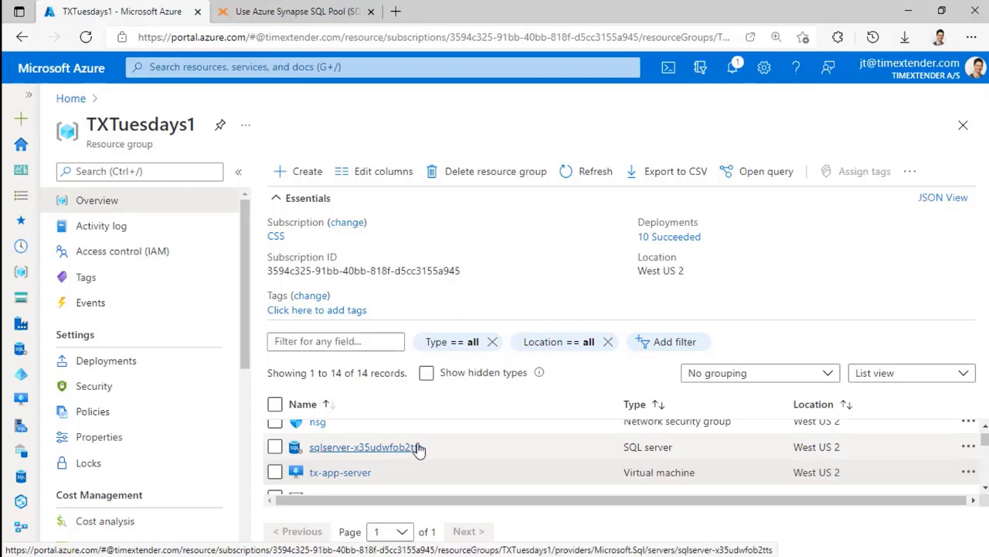
scroll(415, 442, down, 1)
scroll(415, 442, up, 1)
click(409, 449)
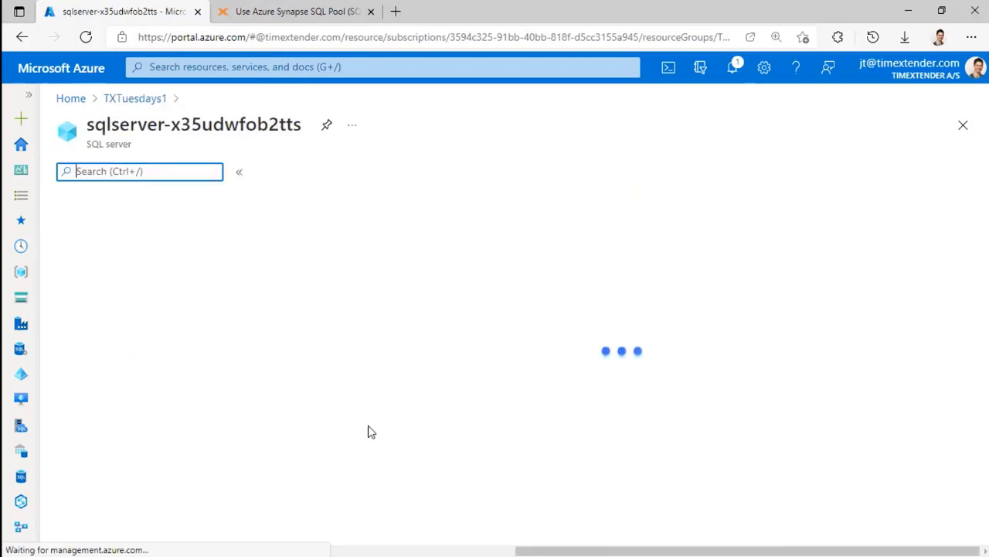
scroll(433, 322, down, 6)
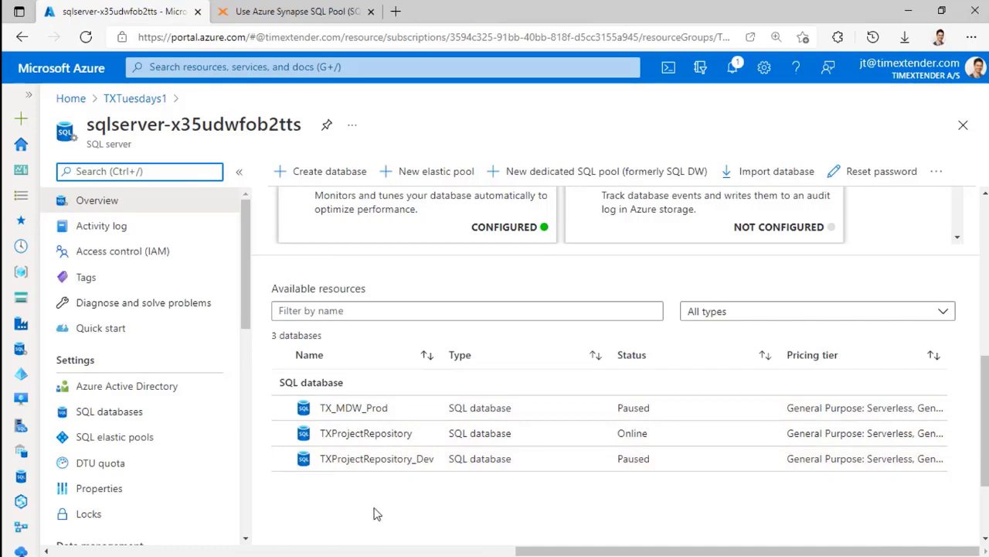
scroll(379, 512, up, 5)
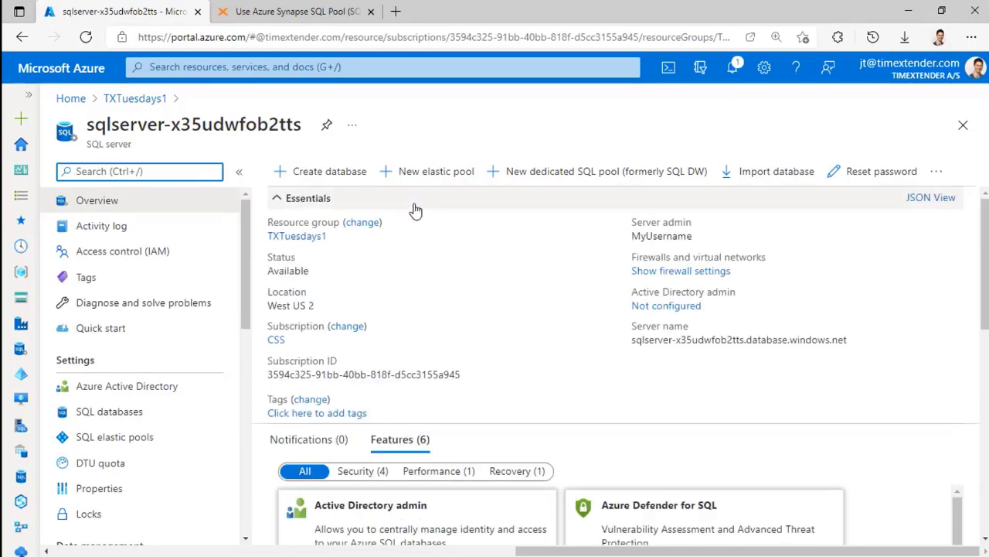
click(526, 174)
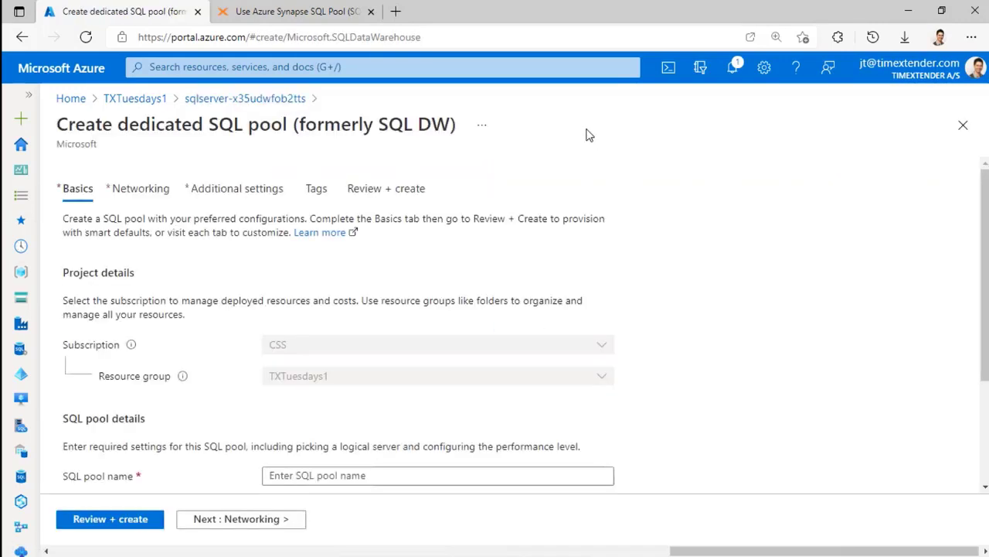
Name the new dedicated SQL pool TX_SQLPool_MDW.
scroll(592, 168, down, 3)
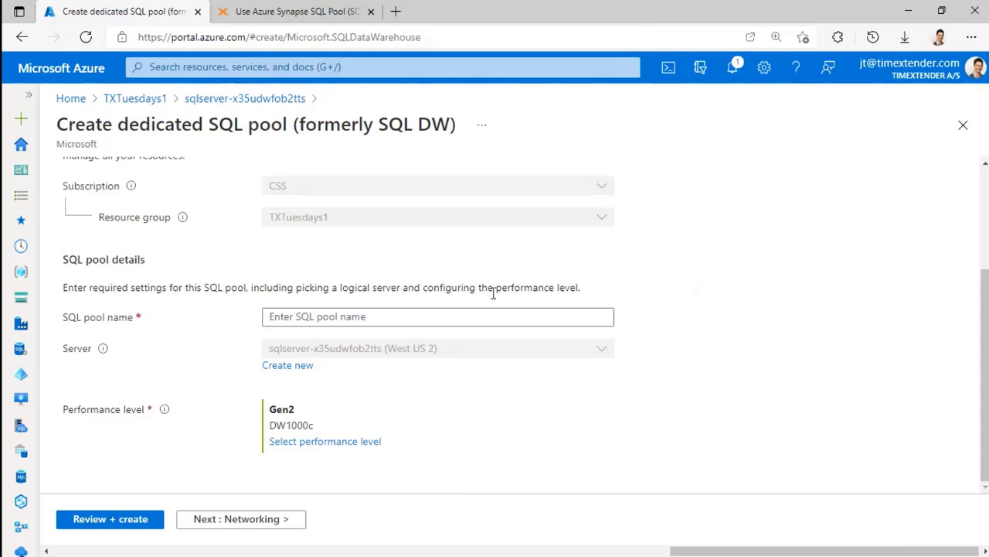
scroll(495, 281, up, 2)
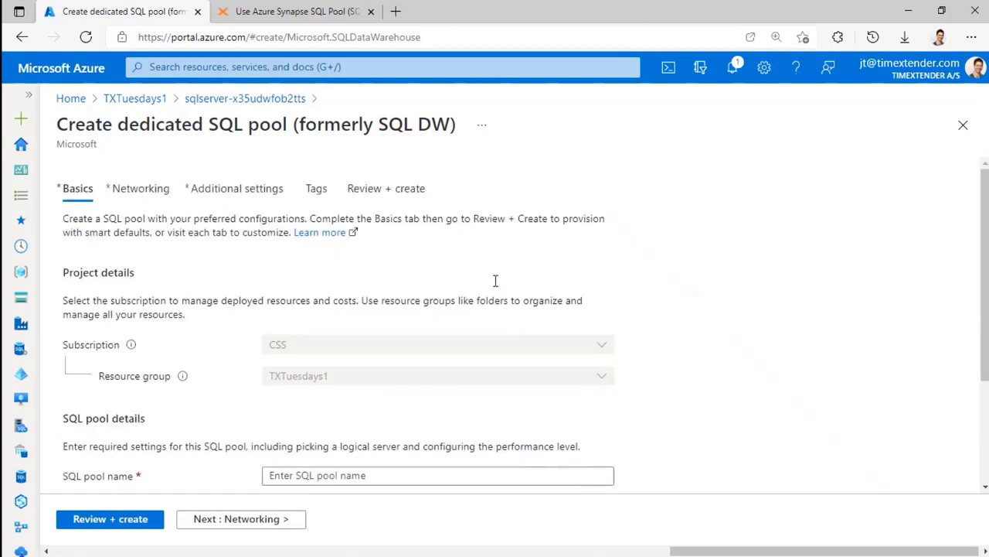
scroll(494, 280, down, 2)
click(370, 319)
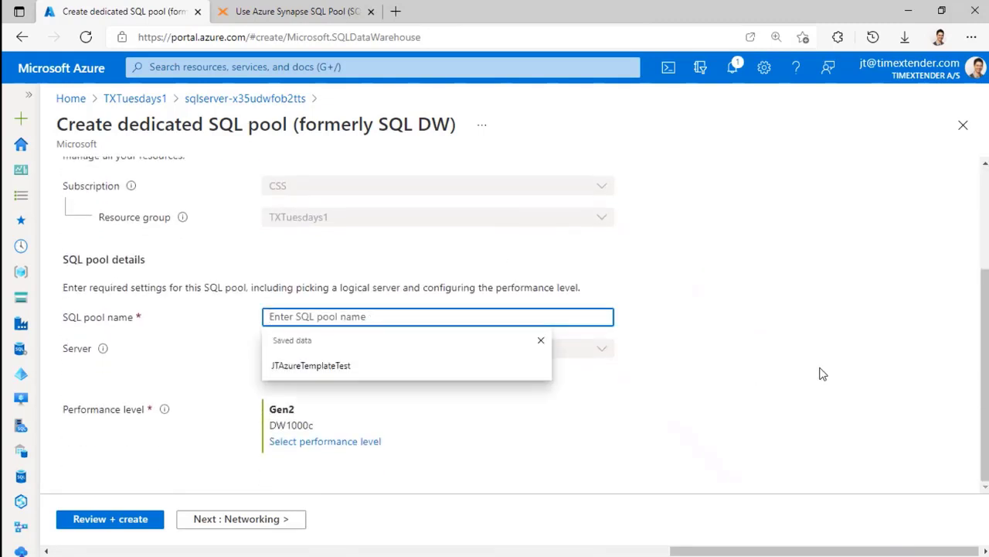
text(TX_SQ)
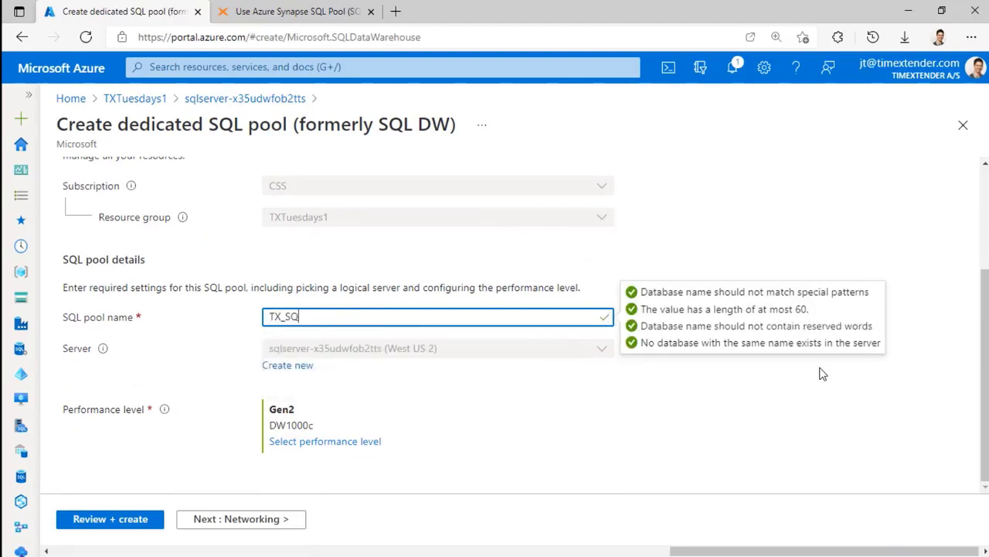
text(LPool_MDW)
Set the SQL pool's performance level to Gen2 DW300c and apply it.
click(296, 445)
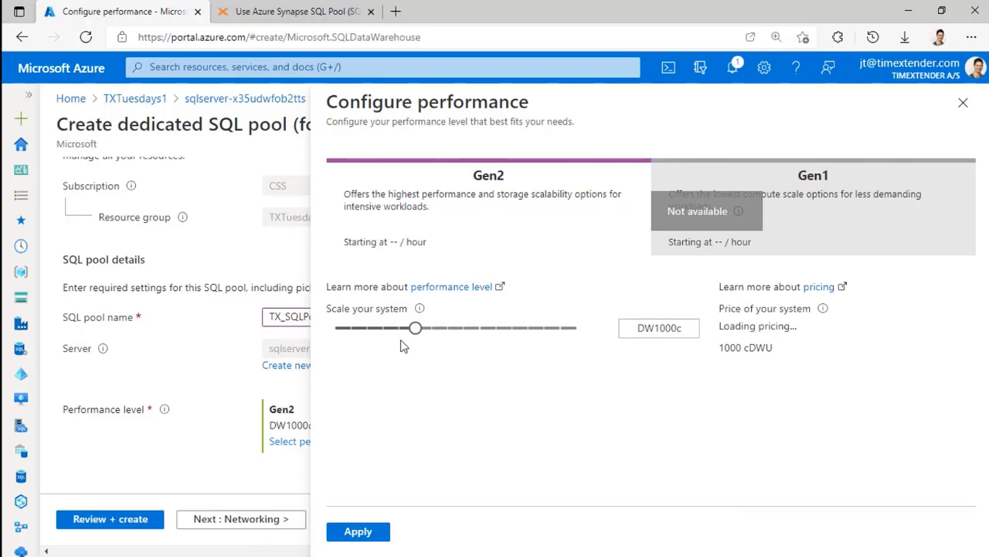
drag(415, 330, 372, 342)
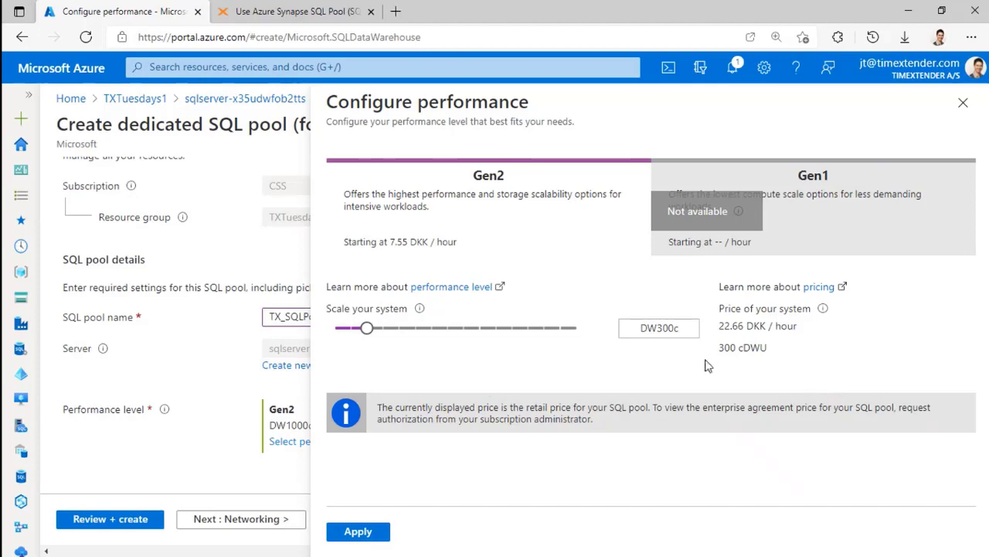
click(357, 542)
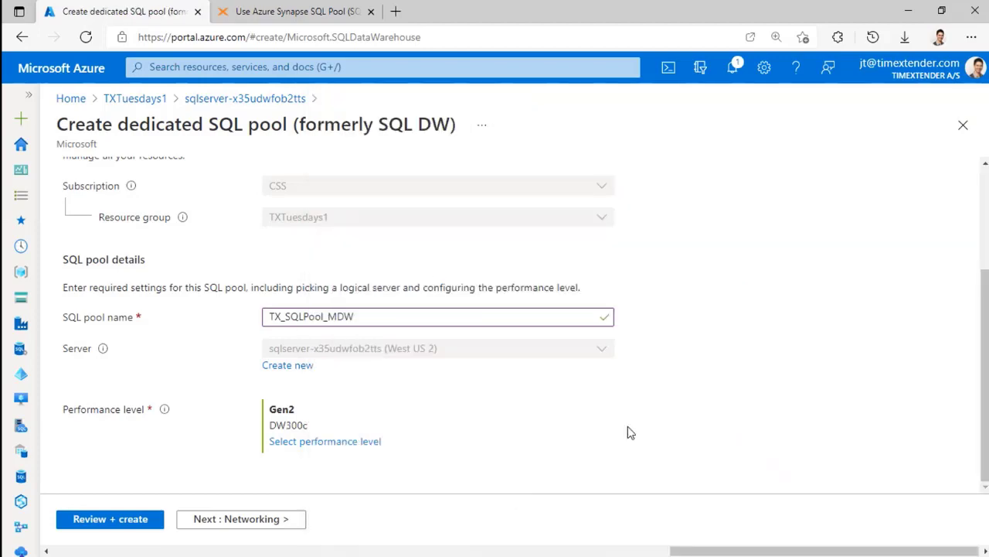
Go through the networking, additional settings and tags pages with their defaults, and create the SQL pool.
click(238, 521)
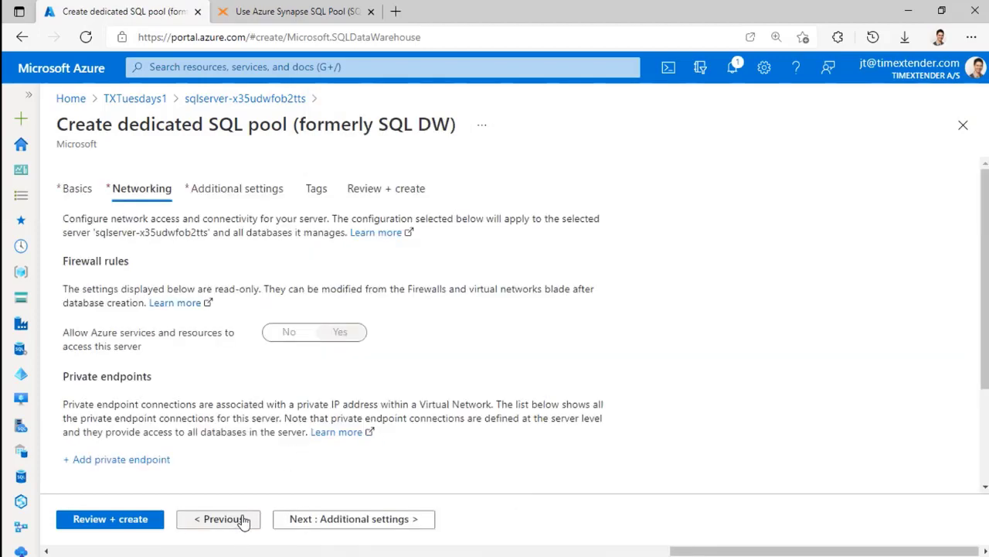
scroll(301, 394, down, 1)
click(340, 522)
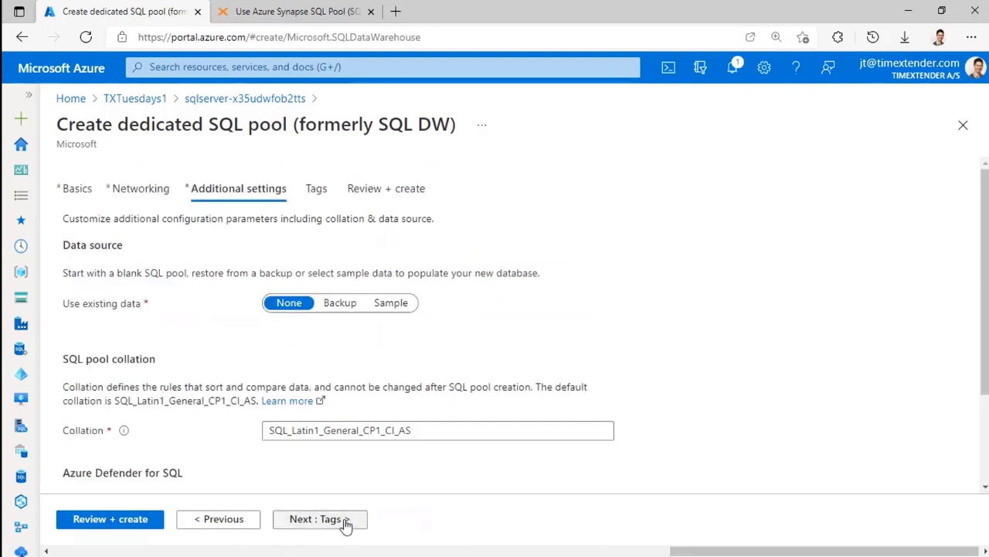
scroll(439, 293, down, 2)
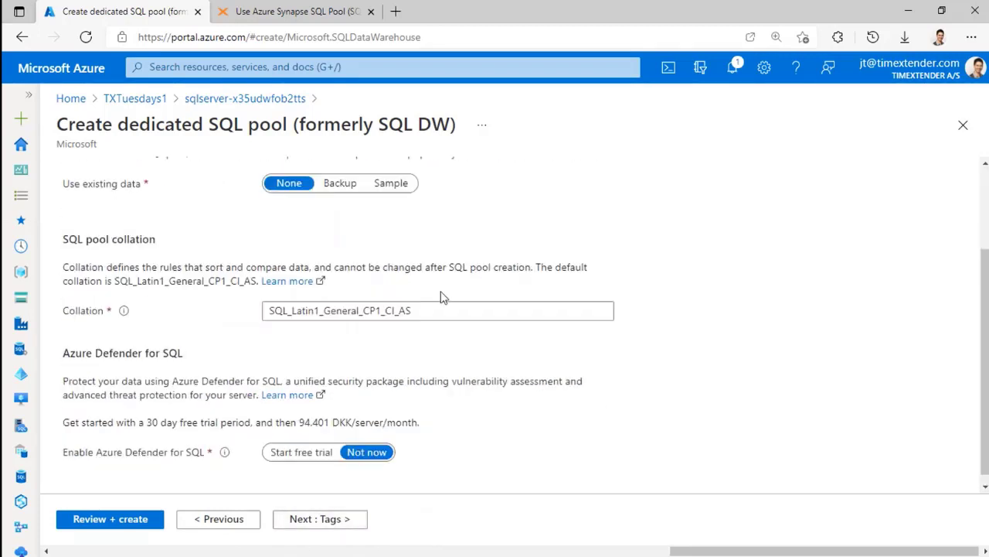
click(335, 523)
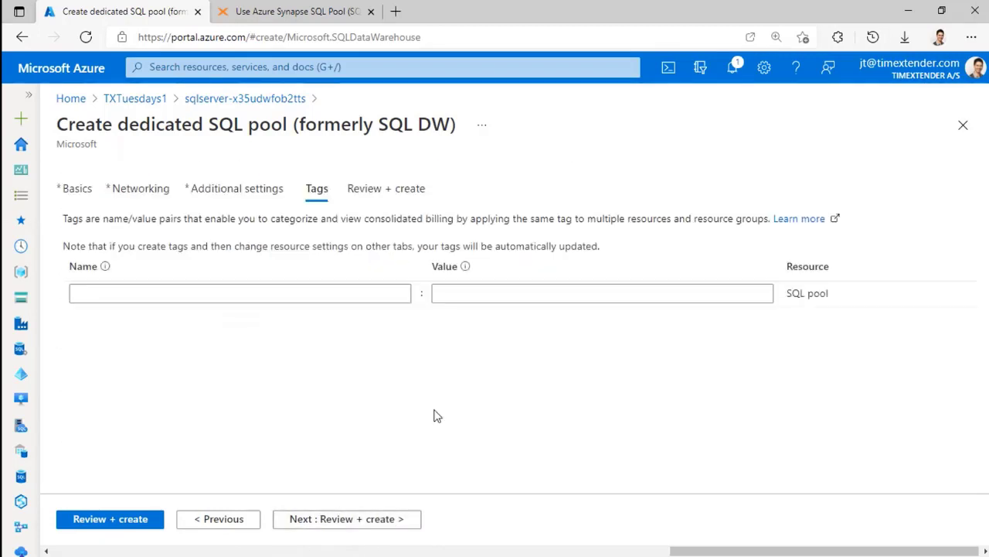
click(338, 524)
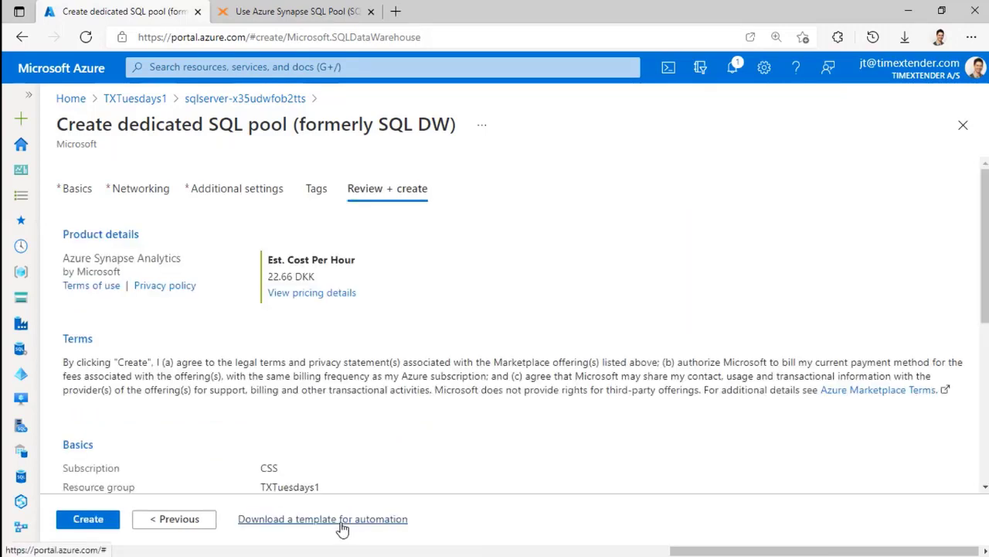
click(100, 523)
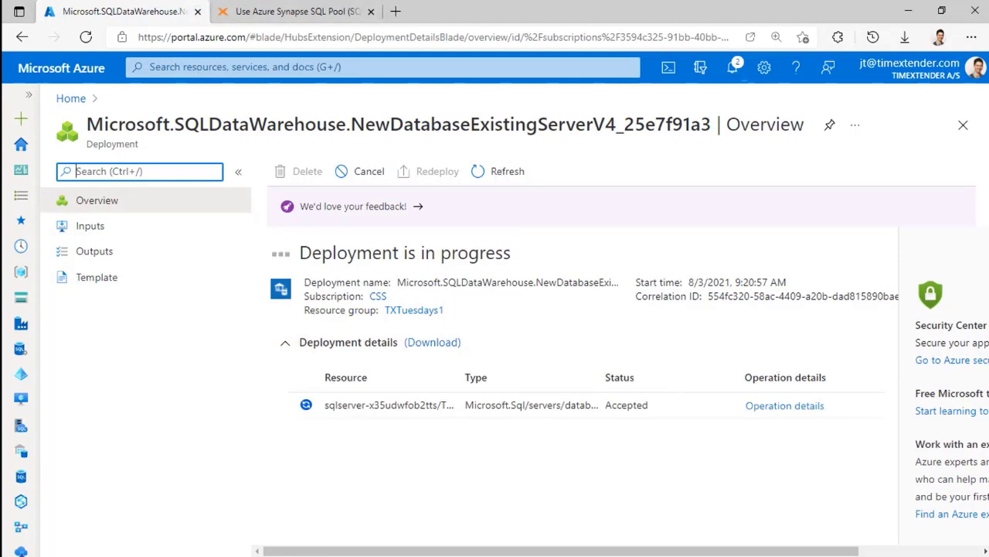
Switch to TimeXtender and add a global database named Synapse SQL Pool of type Data Warehouse in the environment properties.
key(alt+Tab)
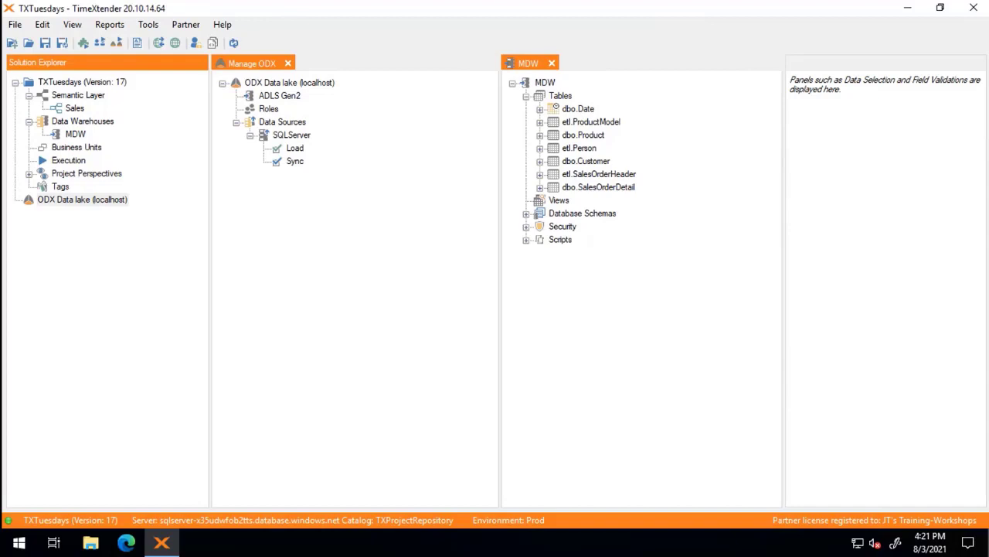
mouse_move(347, 7)
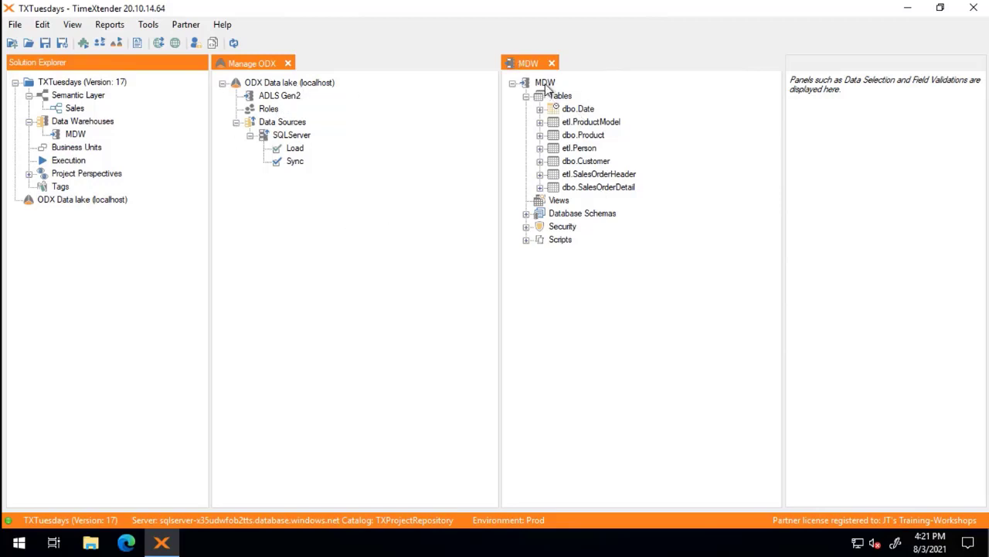
click(177, 42)
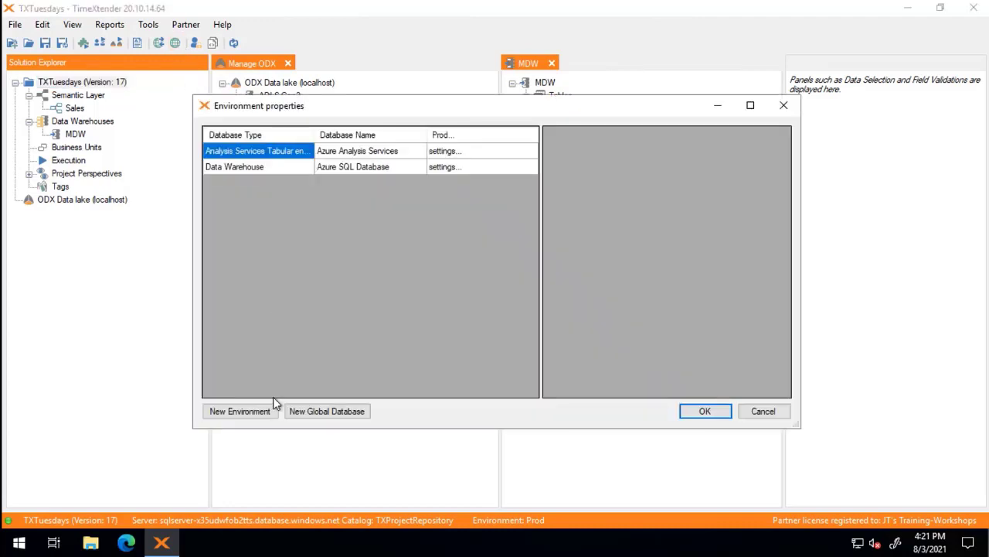
click(348, 412)
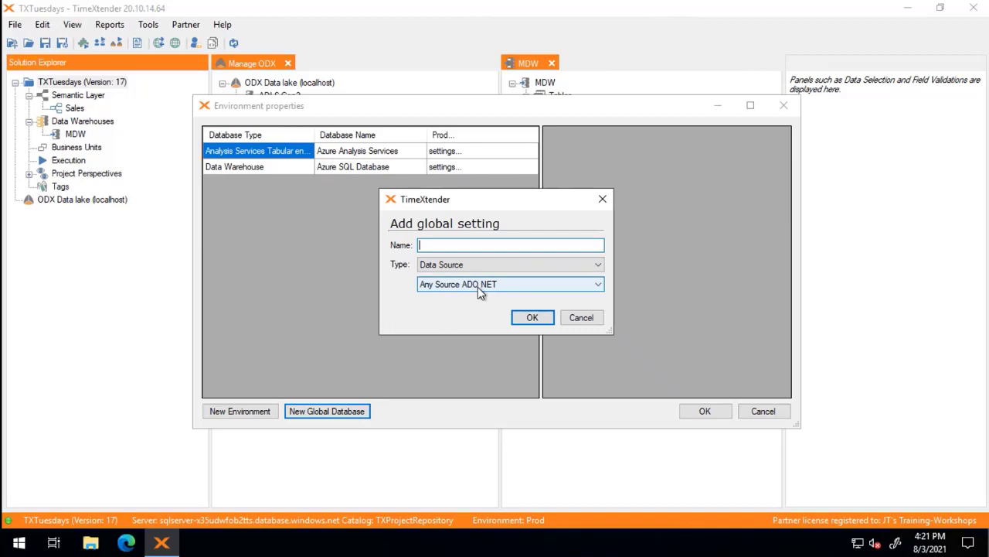
text(Synapse SQL Pool)
click(476, 263)
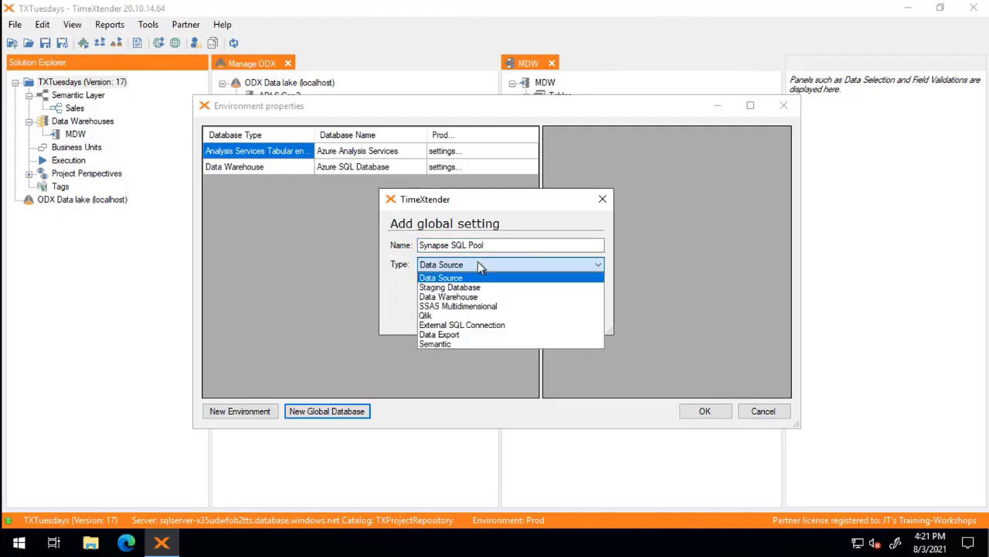
click(456, 298)
click(532, 317)
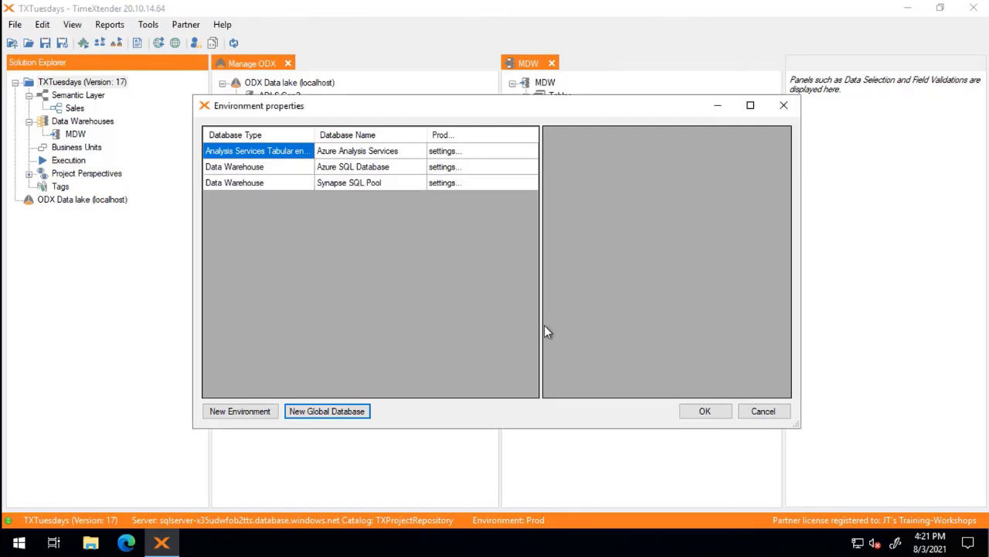
In the Synapse SQL Pool's Prod settings, set the server to sqlserver-x35udwfob2tts.database.windows.net and the catalog to TX_SQLPool_MDW.
click(454, 184)
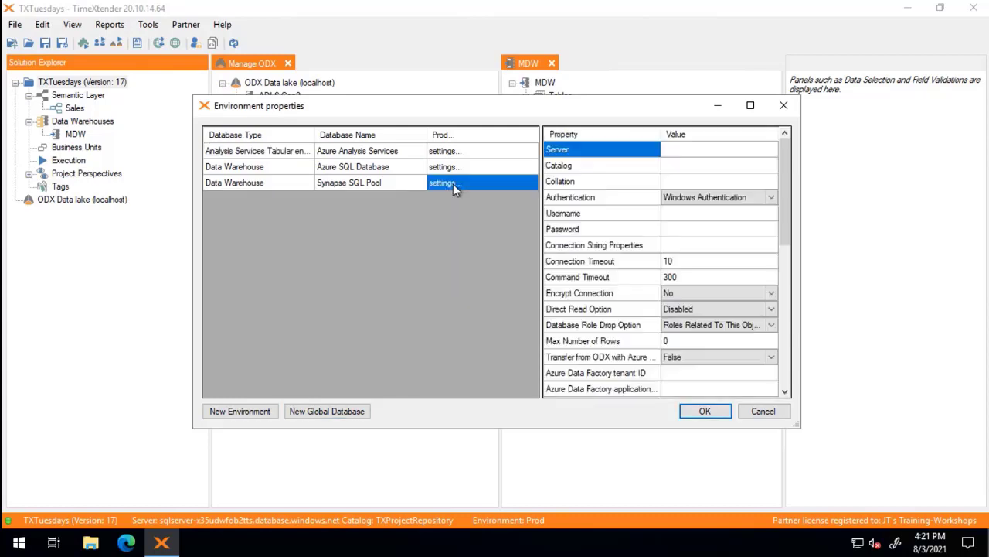
click(714, 151)
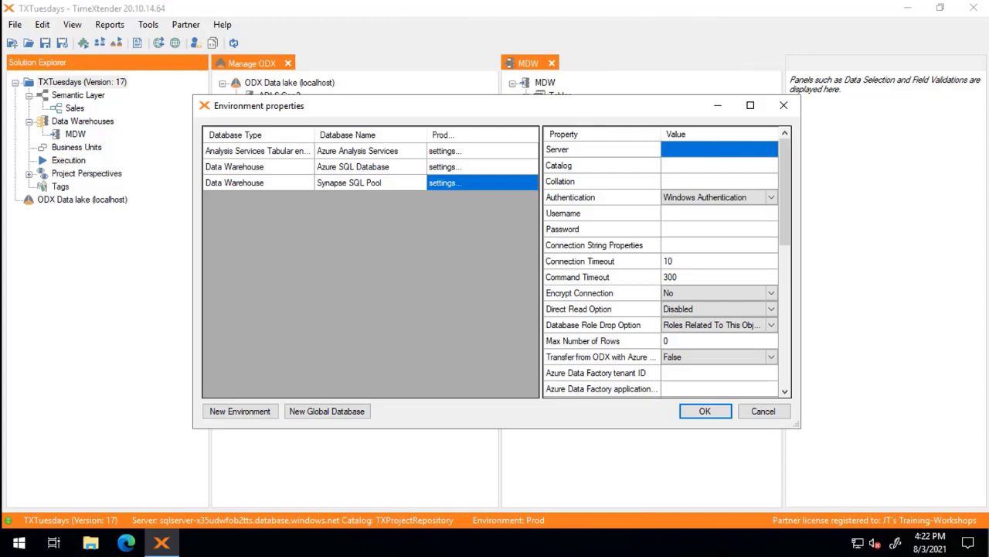
click(734, 148)
key(ctrl+v)
click(702, 172)
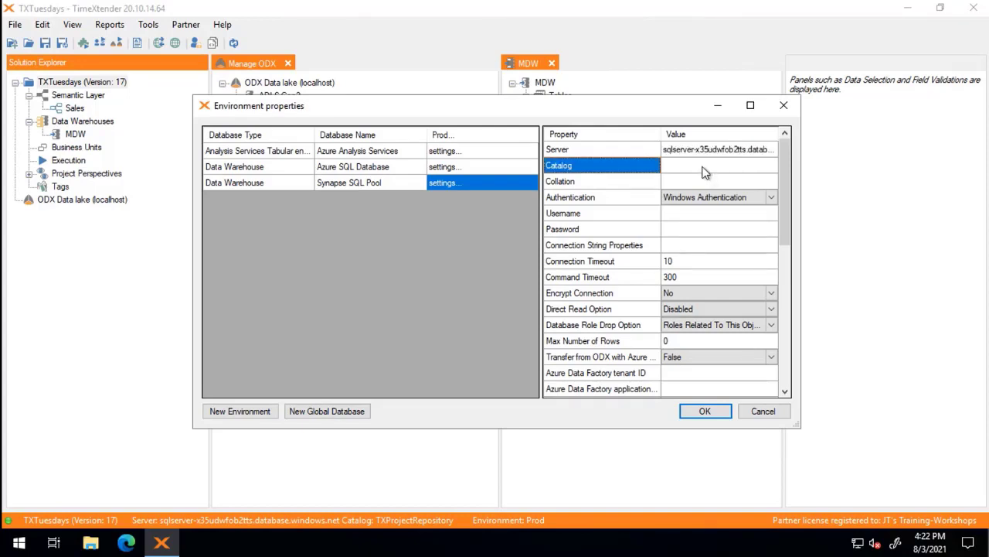
click(702, 172)
text(TX_SQLPool_MDW)
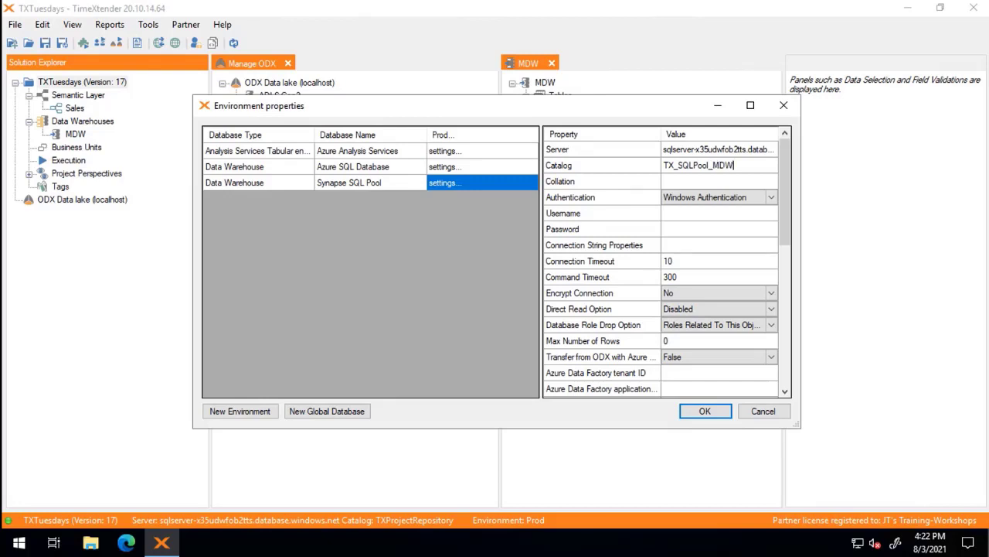
key(Return)
Set the Synapse SQL Pool's authentication to SQL Server Authentication.
click(694, 198)
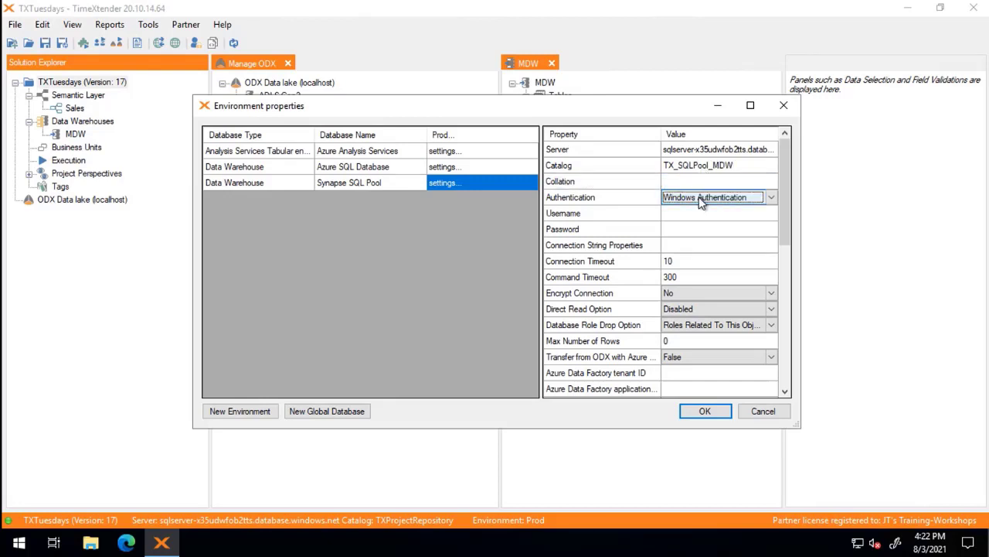
click(770, 198)
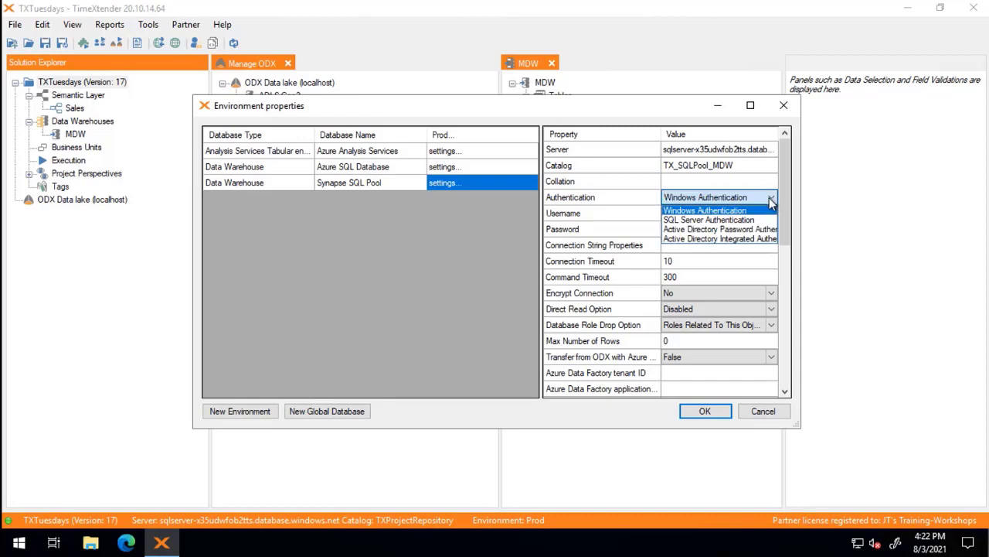
click(680, 218)
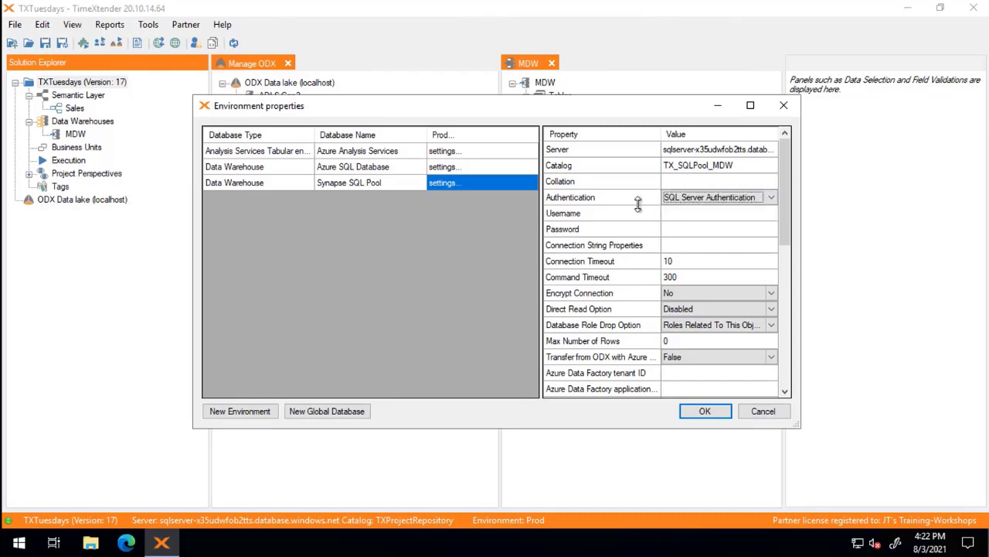
Copy the login name TXTues from the SQLDW_Setup.sql script in SQL Server Management Studio into the Synapse SQL Pool's username setting.
click(723, 213)
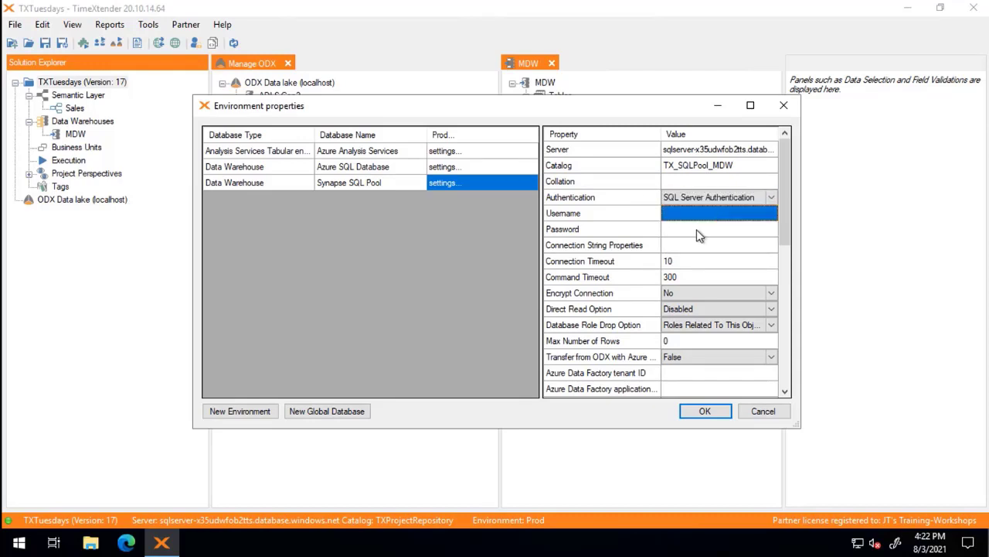
text(T)
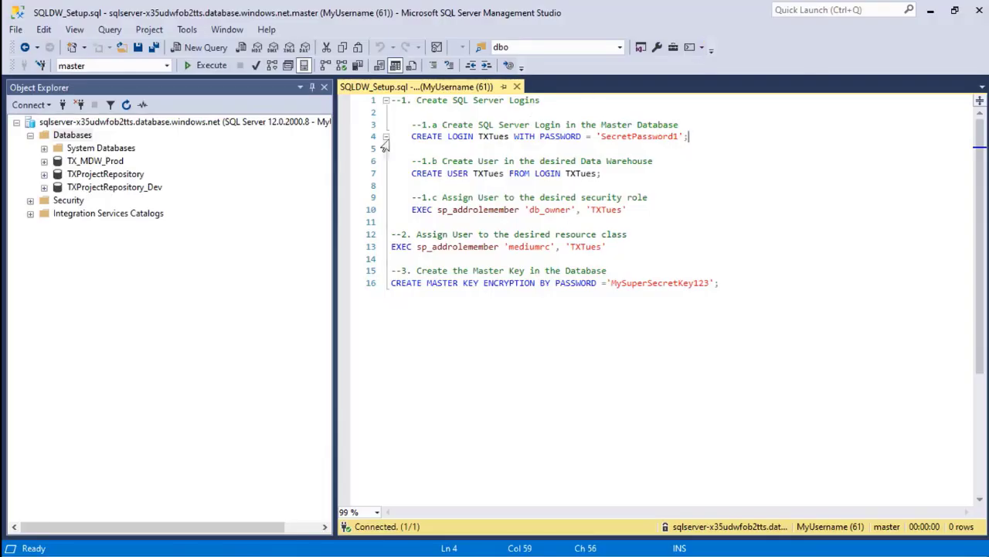
drag(510, 136, 486, 138)
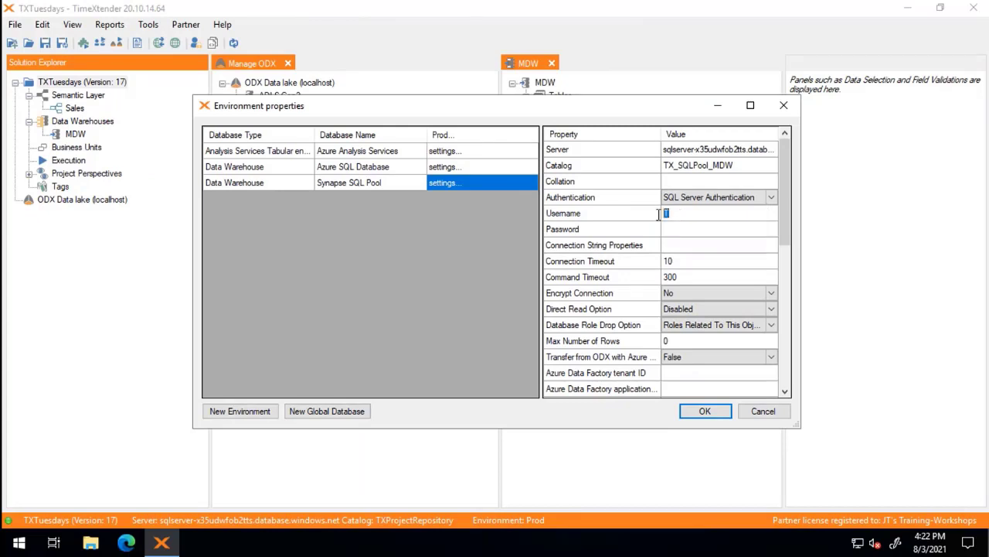
key(ctrl+v)
key(Tab)
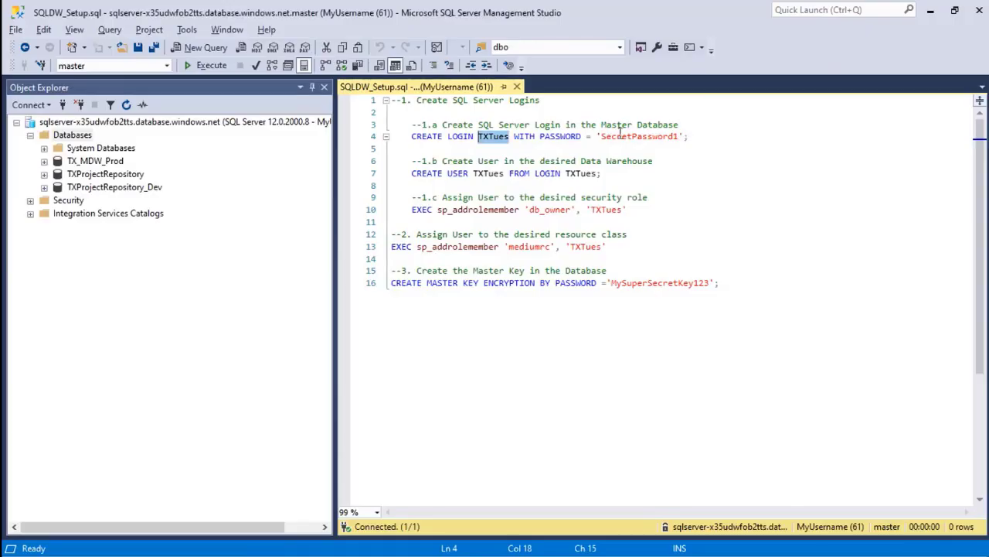
Copy the login password from the CREATE LOGIN statement in SQLDW_Setup.sql into the Synapse SQL Pool's password setting in TimeXtender.
drag(681, 136, 602, 136)
key(ctrl+c)
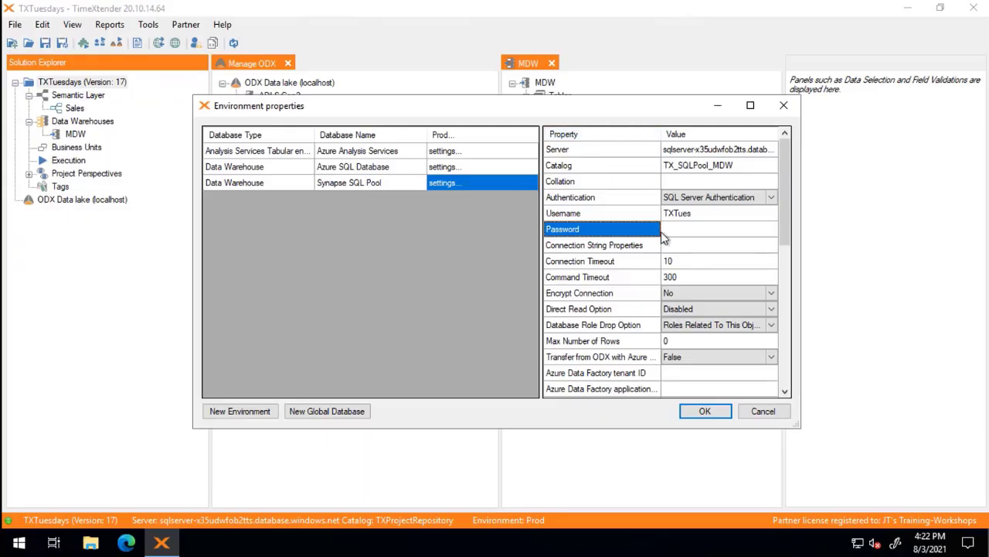
click(669, 231)
key(ctrl+v)
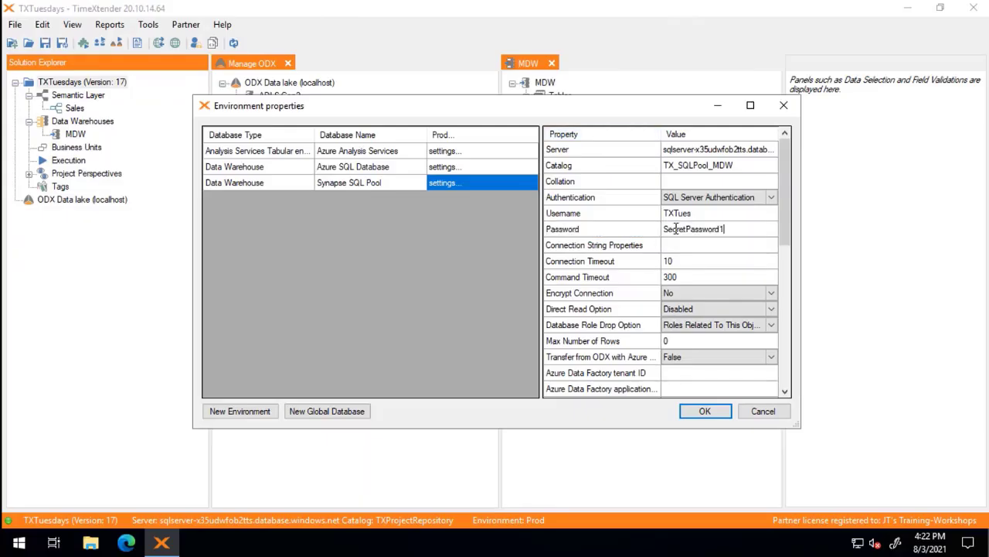
click(677, 243)
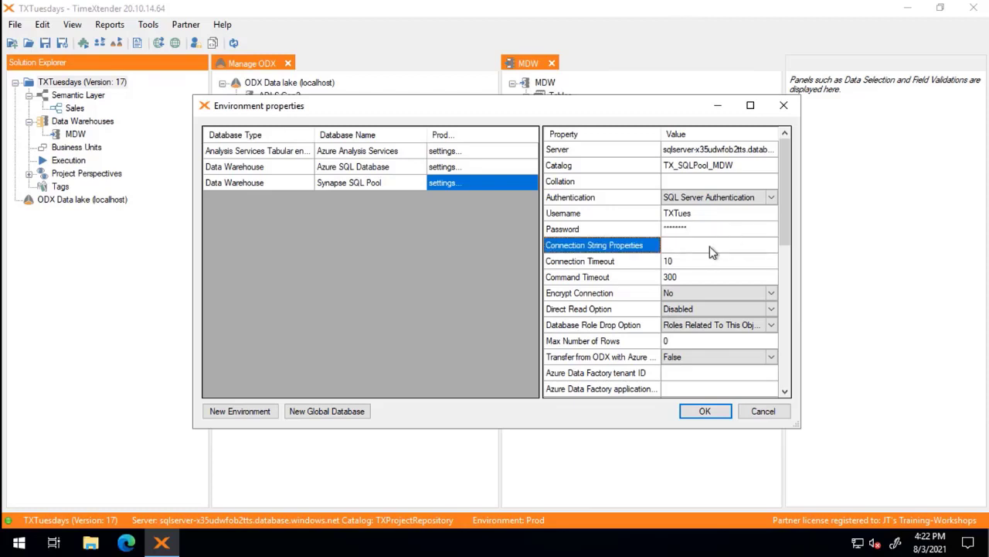
Set the Synapse SQL Pool's deployment target to SQL Data Warehouse.
scroll(710, 246, down, 3)
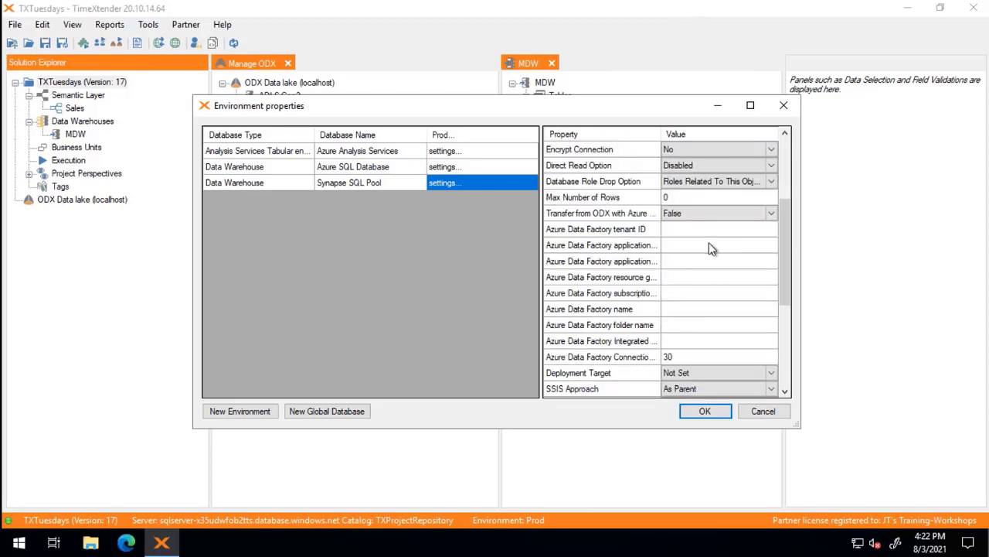
scroll(687, 279, up, 3)
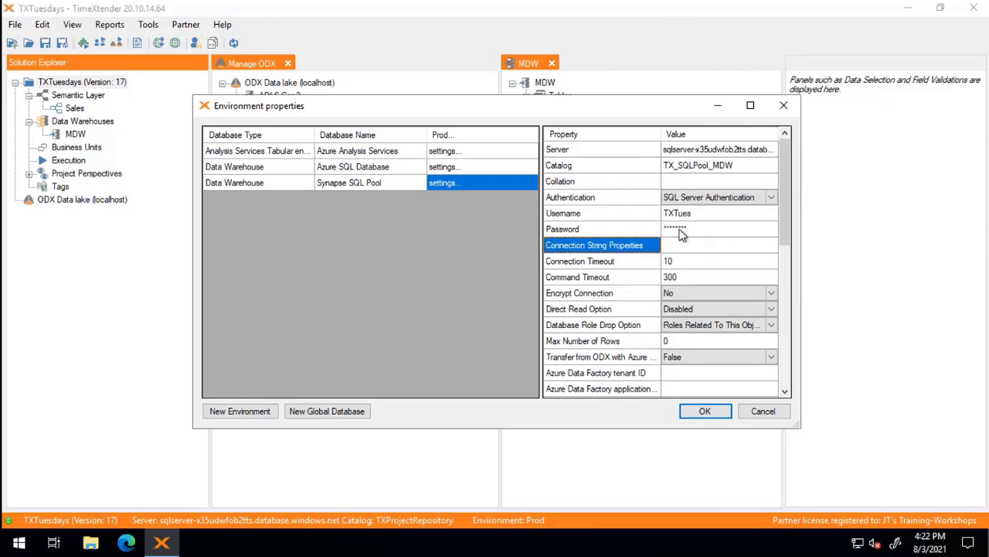
scroll(681, 235, down, 2)
scroll(682, 235, down, 5)
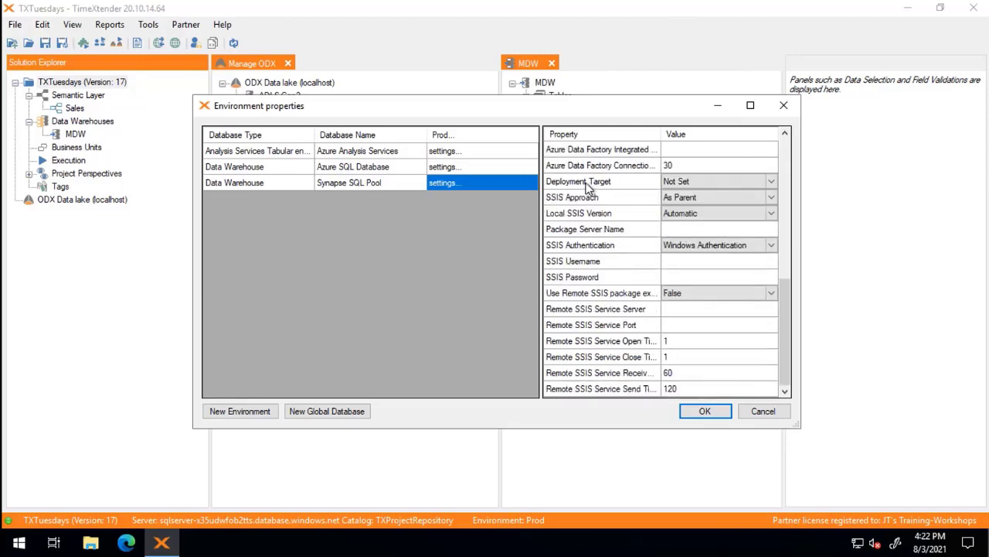
click(705, 197)
click(726, 183)
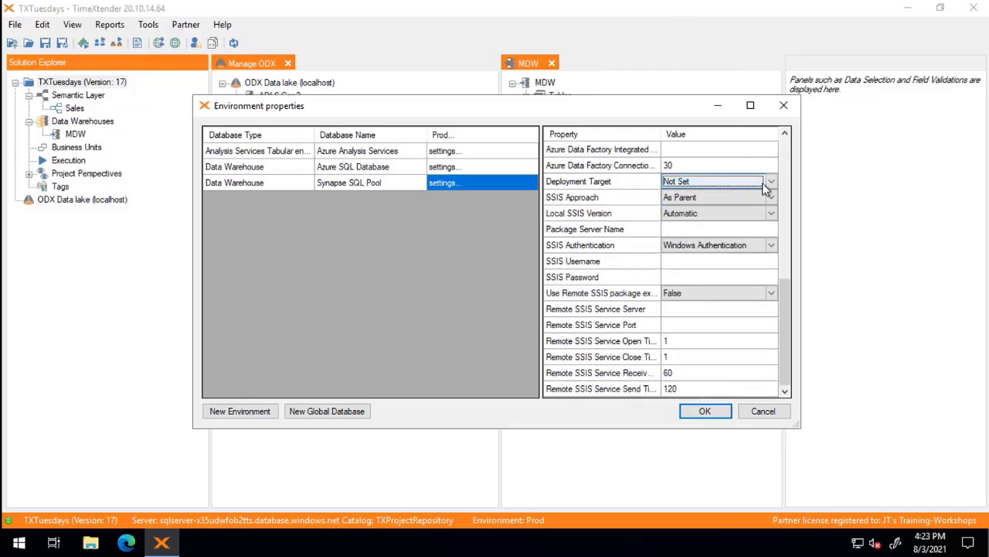
click(771, 181)
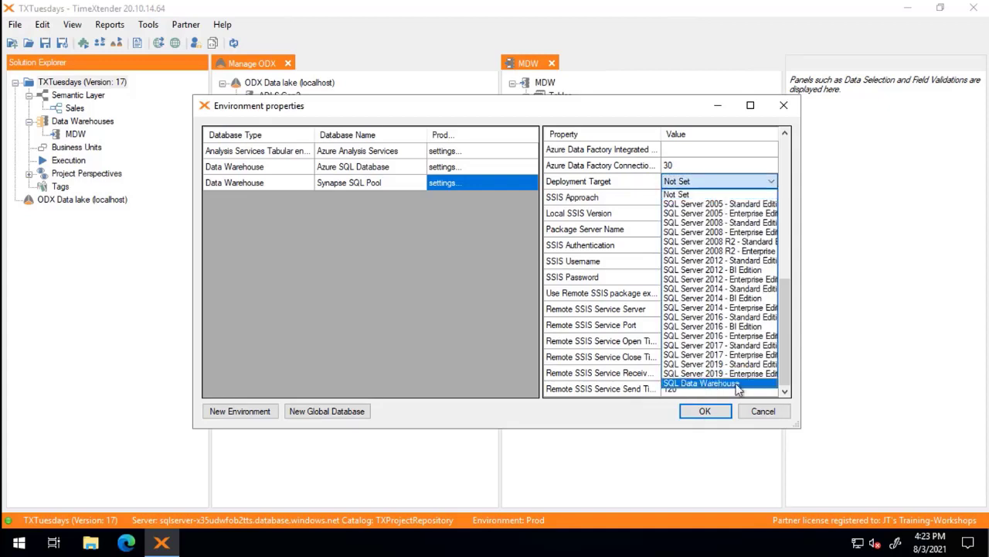
click(742, 382)
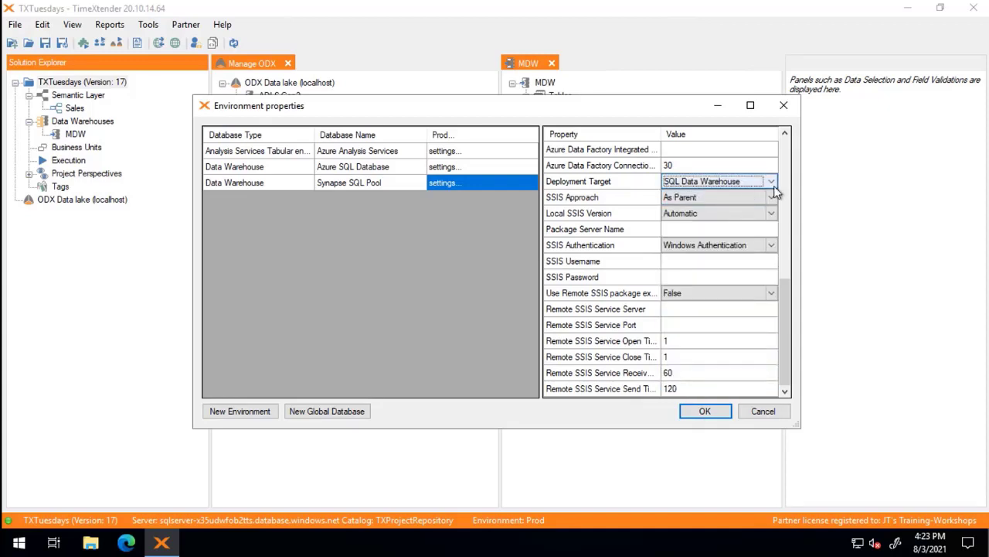
scroll(790, 325, up, 1)
drag(789, 320, 798, 246)
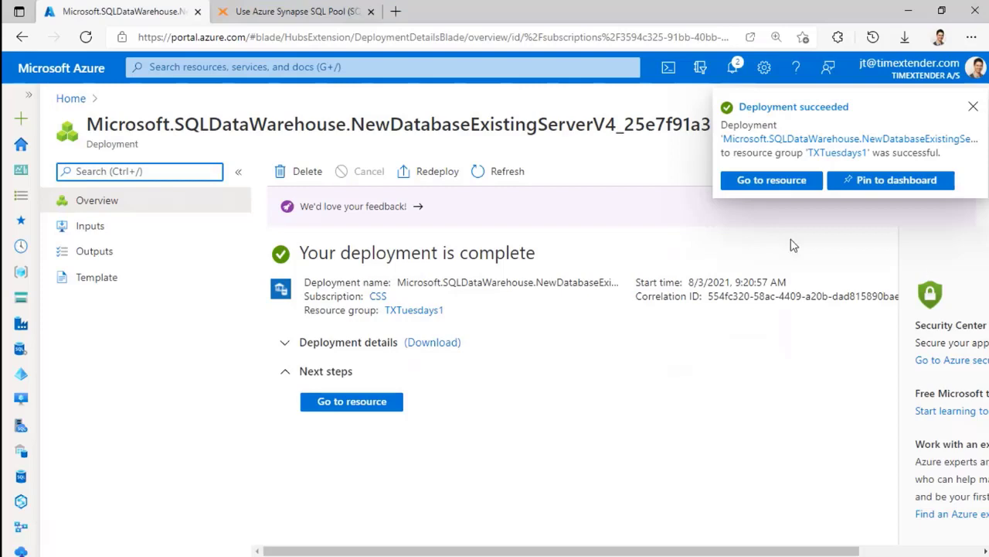
Switch to the Azure portal and open the deployed TX_SQLPool_MDW resource to check its overview.
click(765, 183)
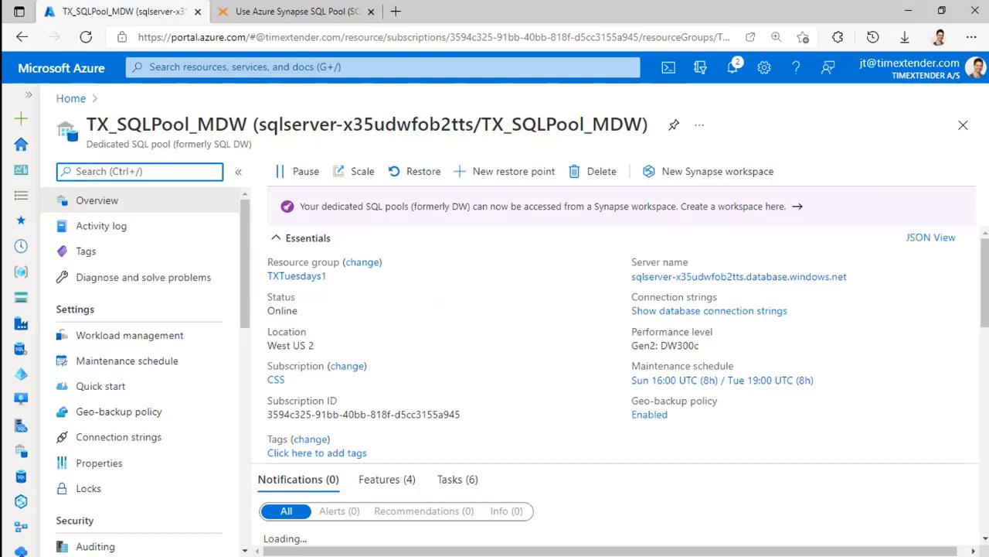
click(387, 479)
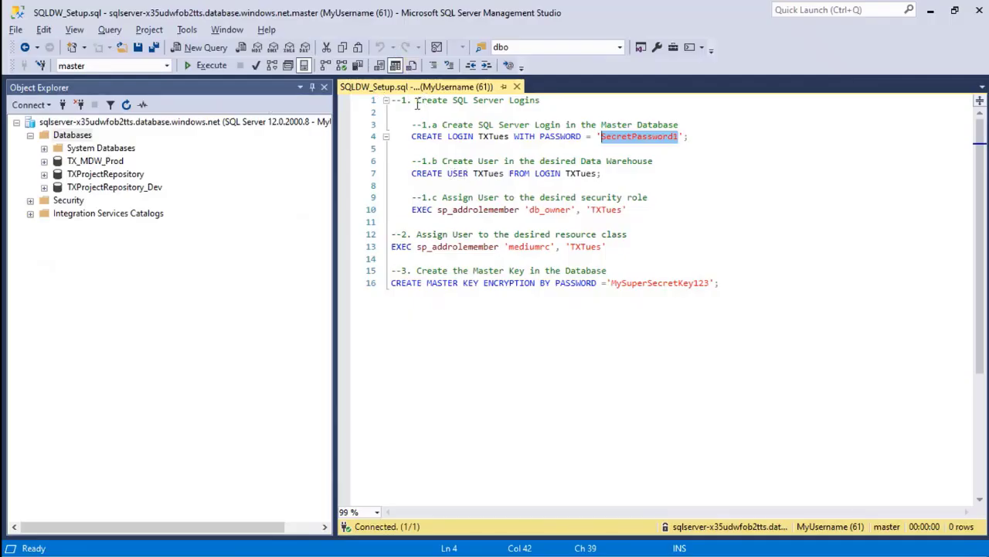
Switch to SQL Server Management Studio, refresh the server's Databases list, and select TX_SQLPool_MDW.
click(91, 136)
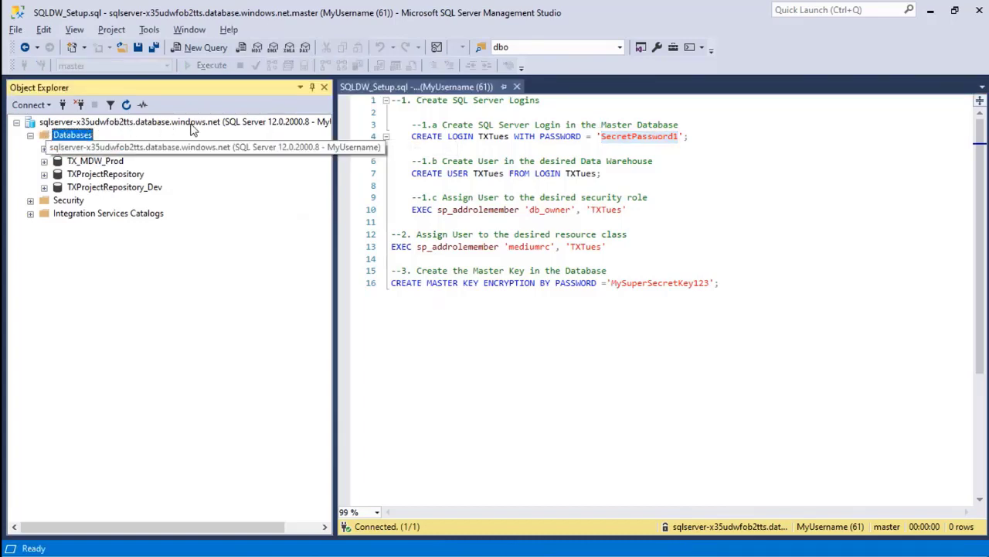
right_click(75, 138)
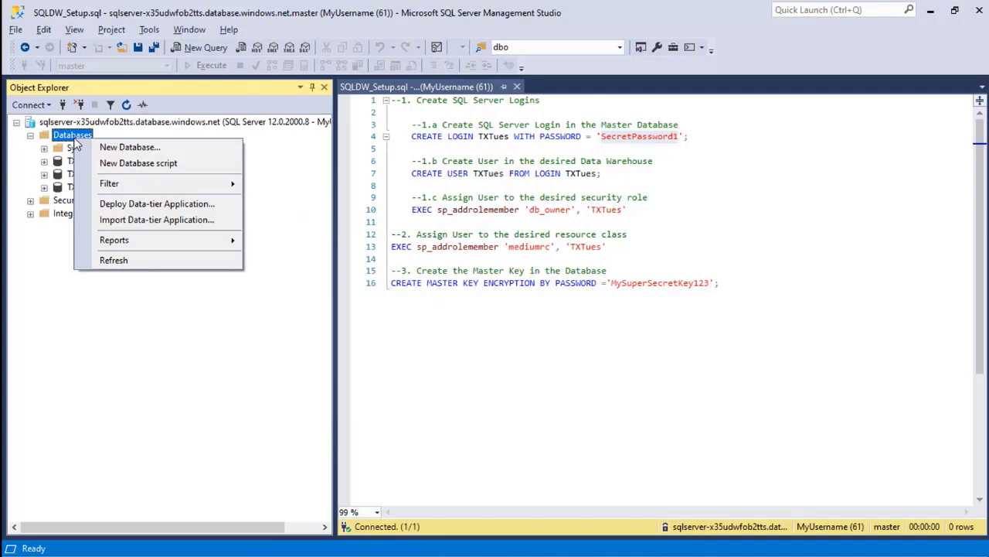
click(114, 260)
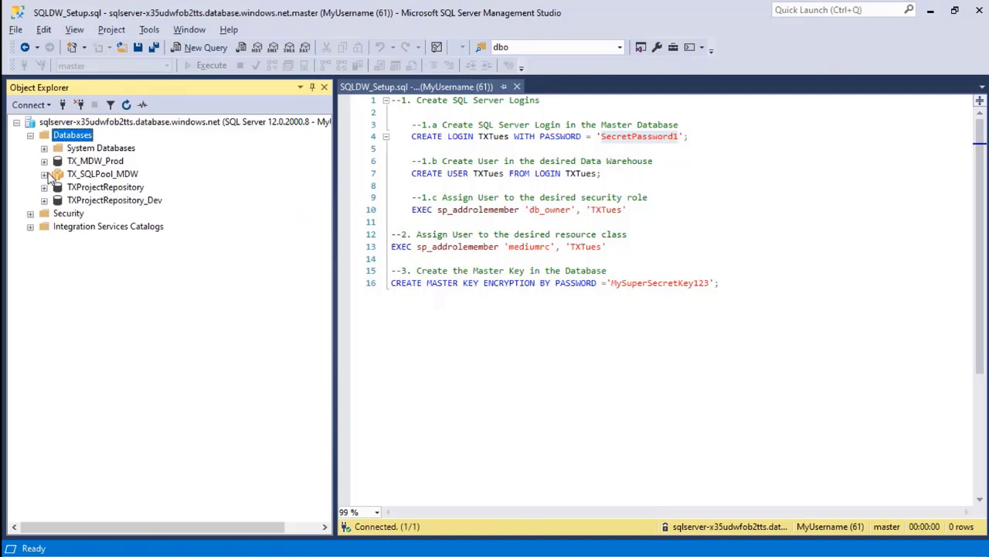
click(102, 177)
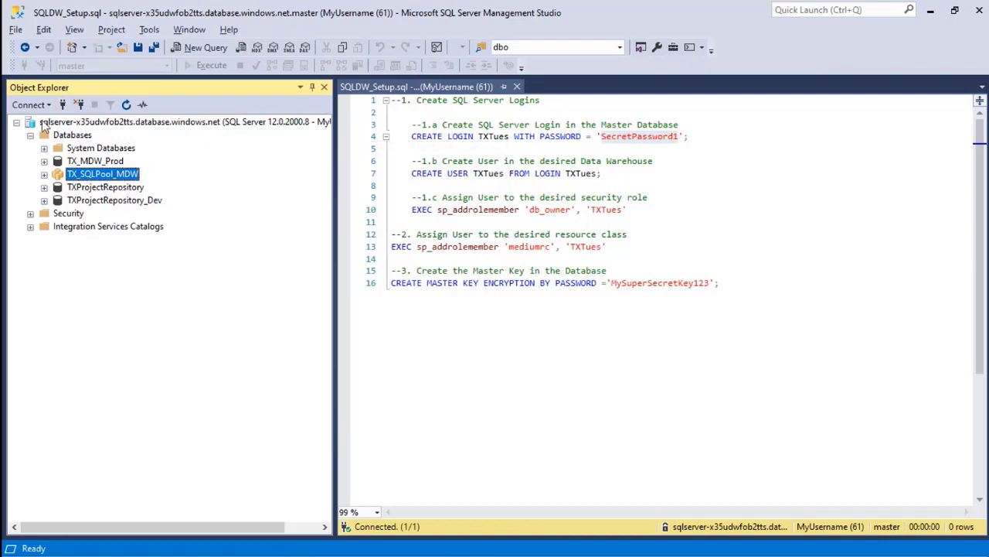
Run only the CREATE LOGIN TXTues statement against the master database.
click(569, 134)
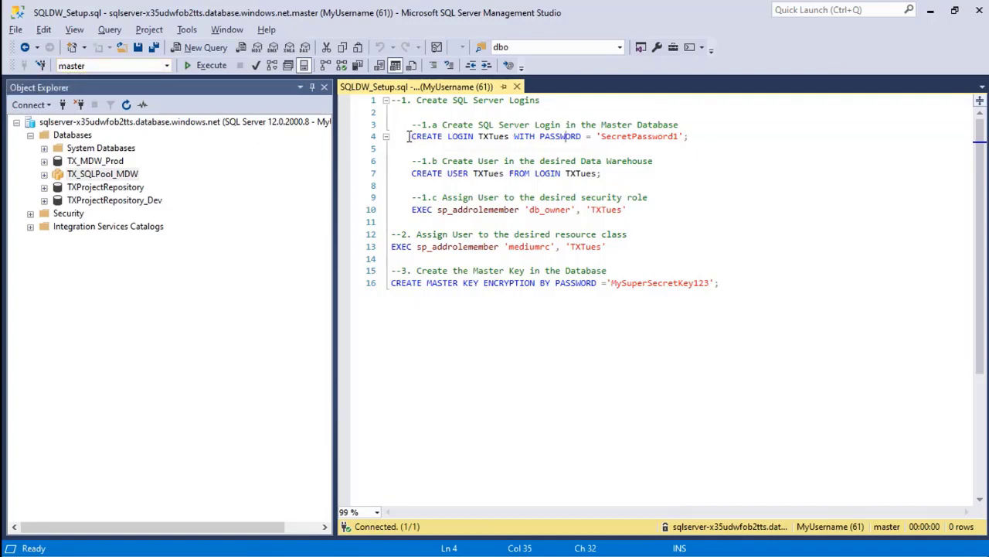
drag(412, 137, 696, 136)
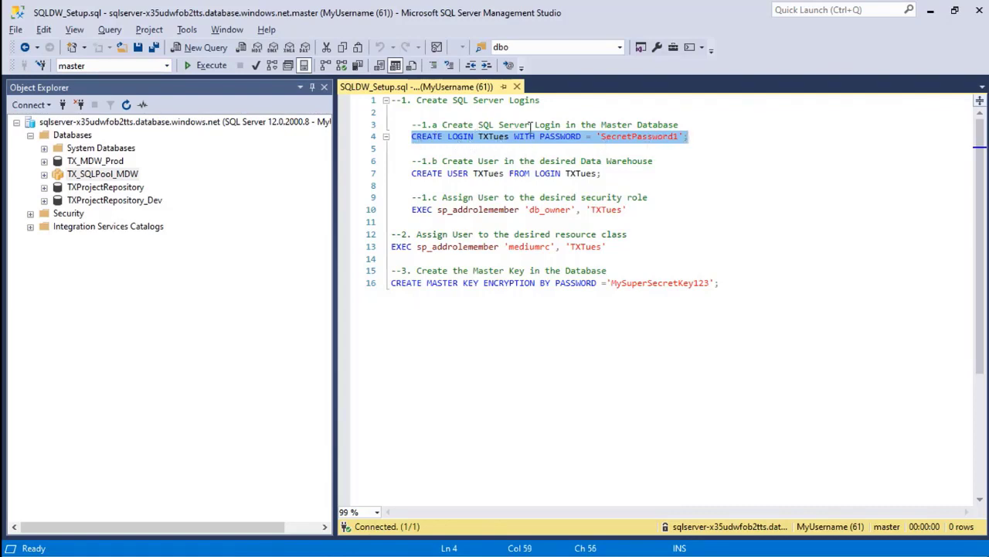
click(206, 65)
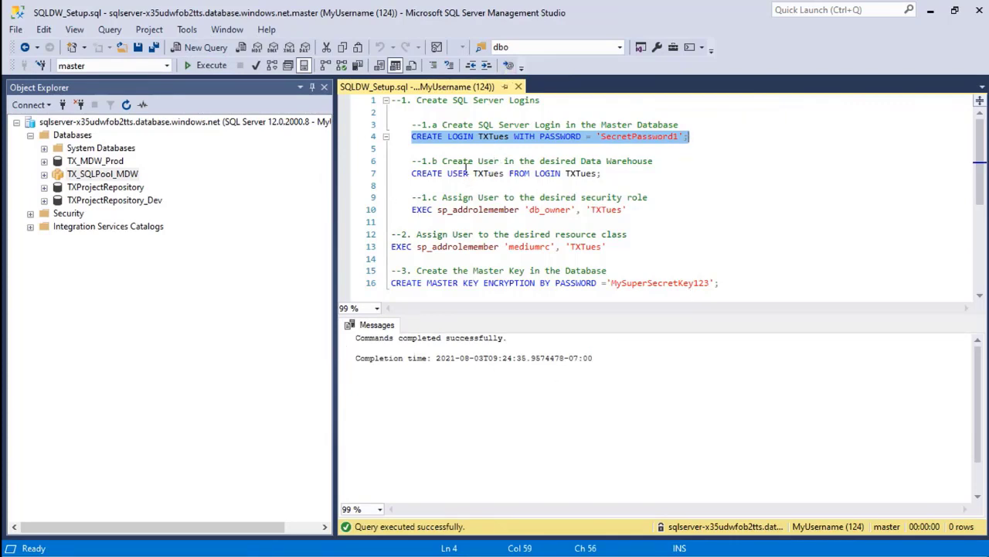
Change the query's database to TX_SQLPool_MDW and run only the CREATE USER TXTues FROM LOGIN TXTues statement.
click(167, 66)
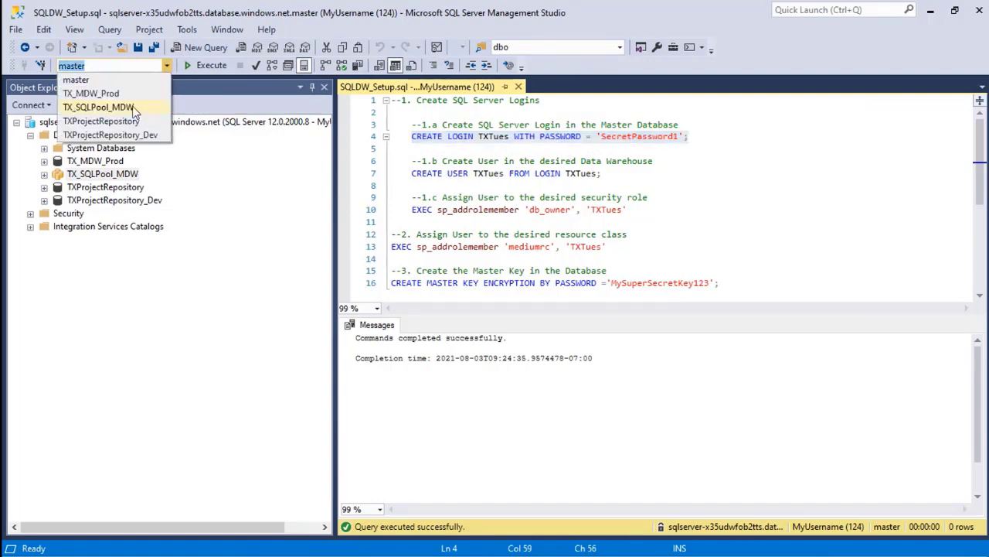
click(133, 108)
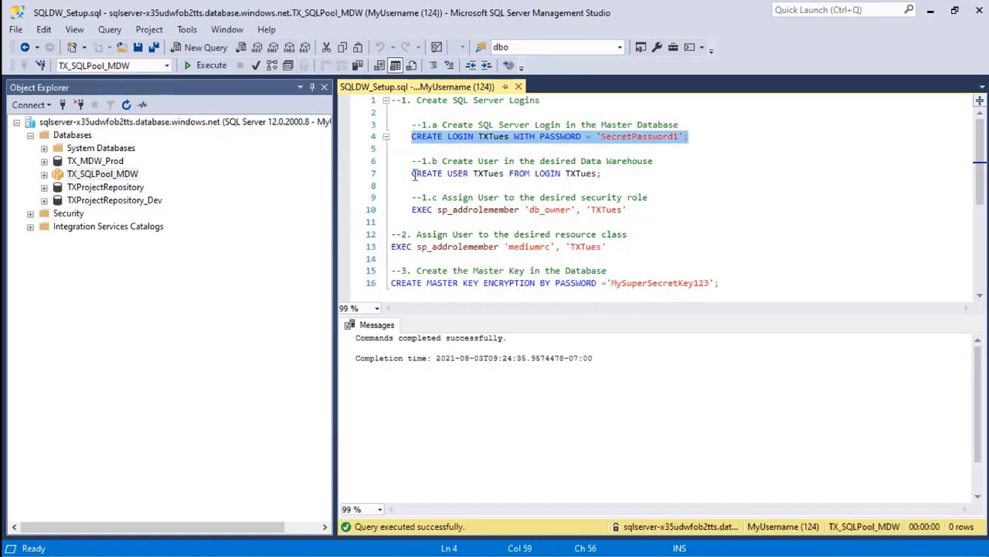
drag(412, 173, 623, 173)
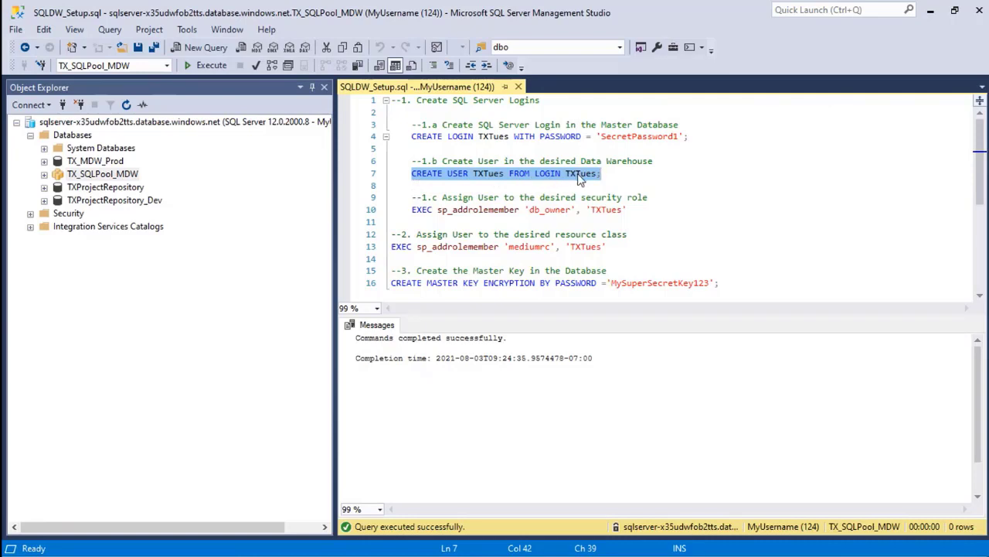
key(F5)
Run the two sp_addrolemember statements separately to assign TXTues to the db_owner role and the mediumrc resource class.
click(413, 211)
key(shift+End)
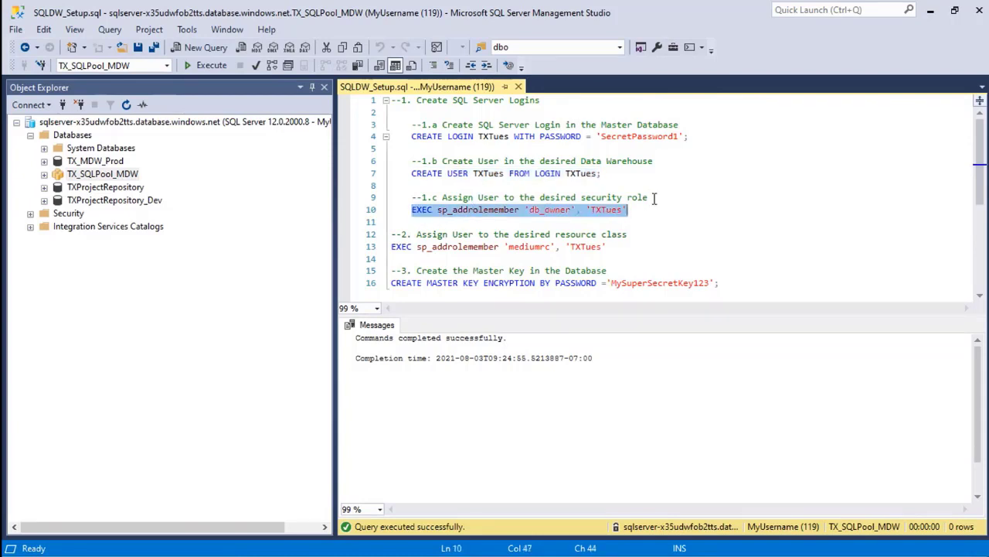
click(211, 67)
drag(618, 245, 377, 251)
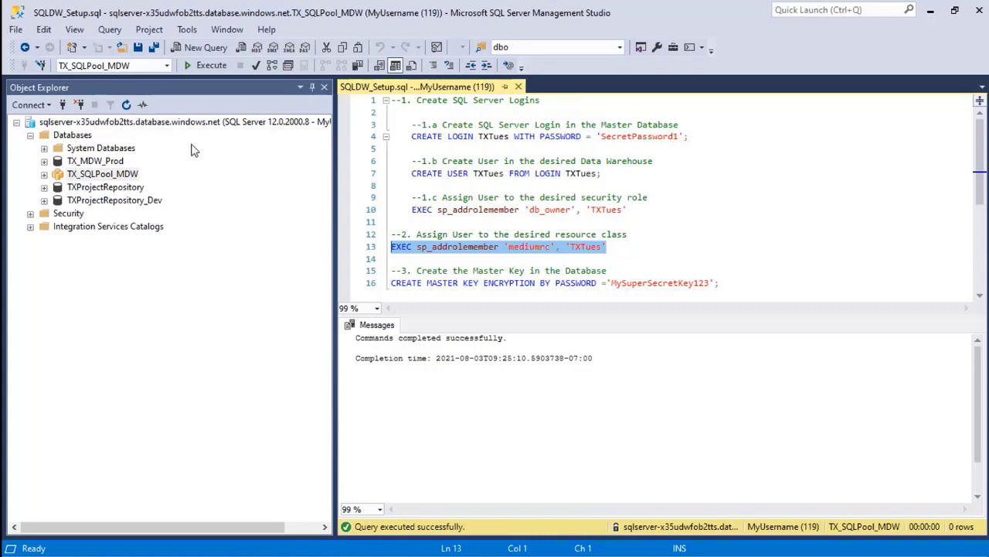
click(207, 65)
Run only the CREATE MASTER KEY ENCRYPTION BY PASSWORD statement in TX_SQLPool_MDW.
click(392, 284)
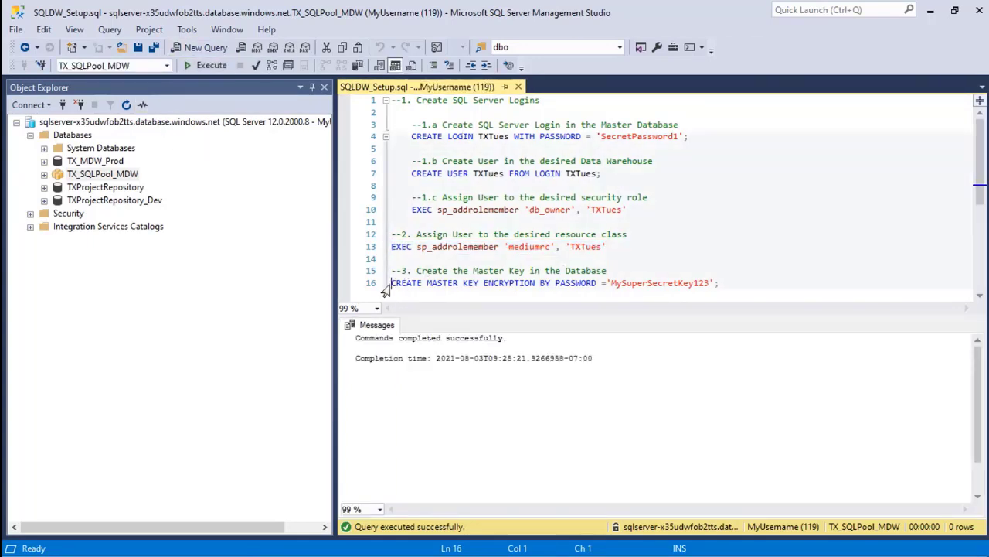
drag(392, 284, 728, 283)
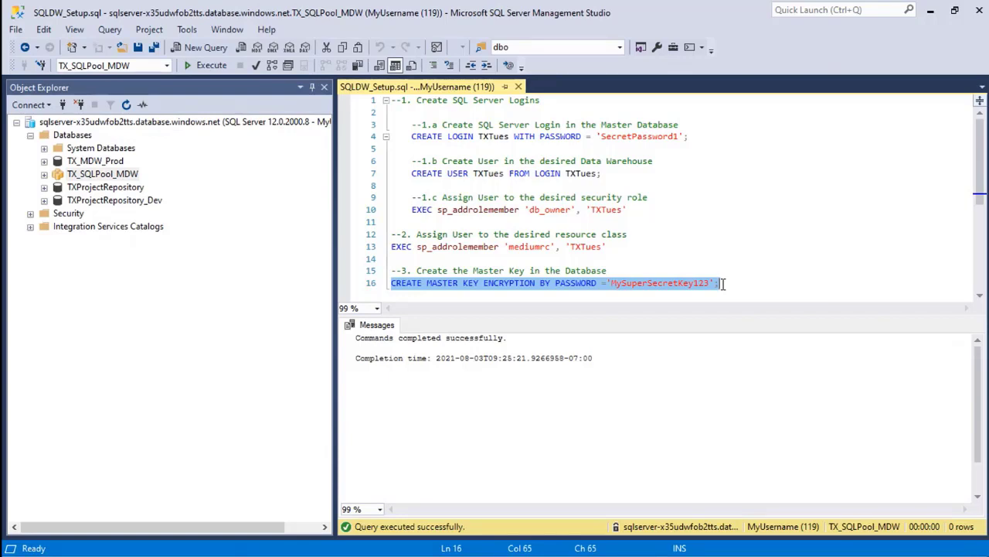
click(209, 66)
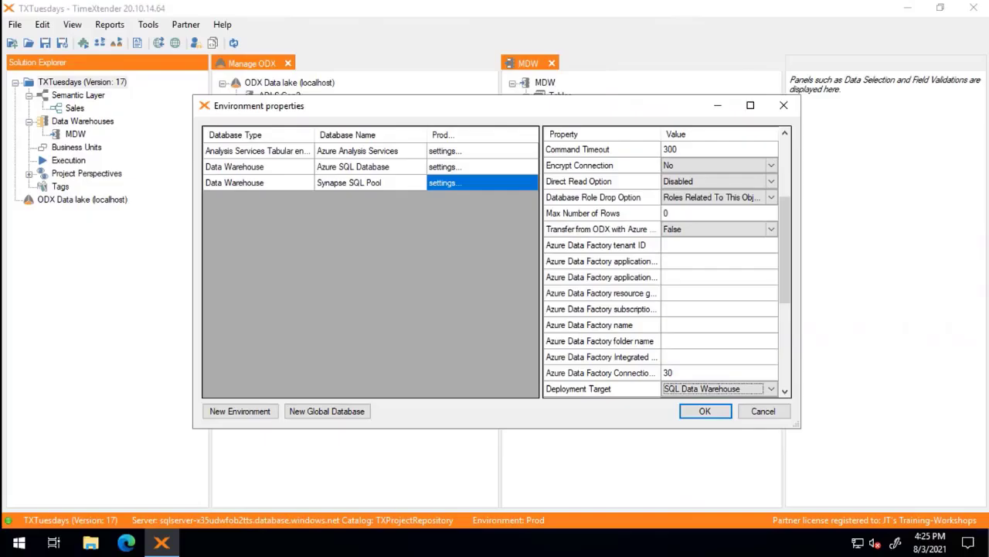
Switch to TimeXtender, test the Synapse SQL Pool's Prod connection, and save the environment properties.
right_click(462, 183)
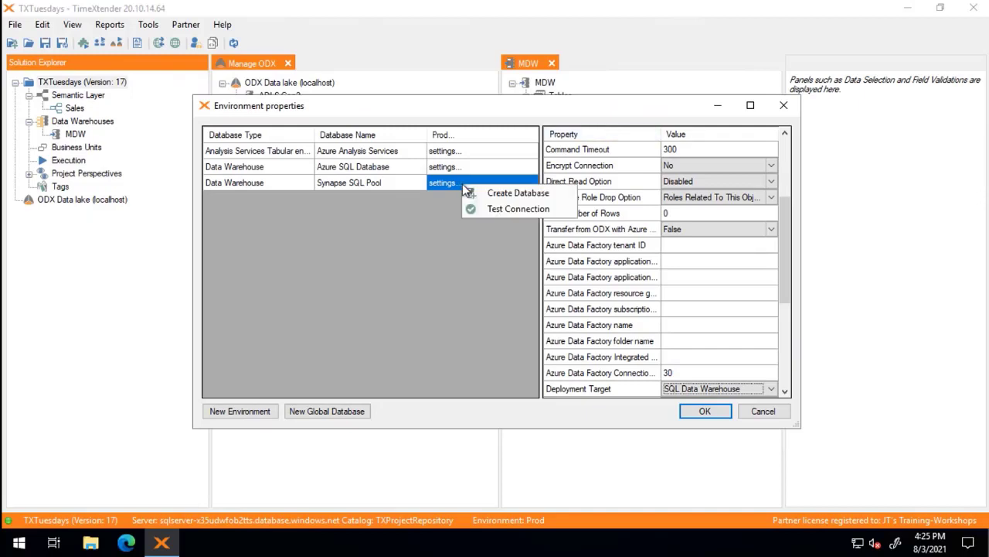
click(489, 209)
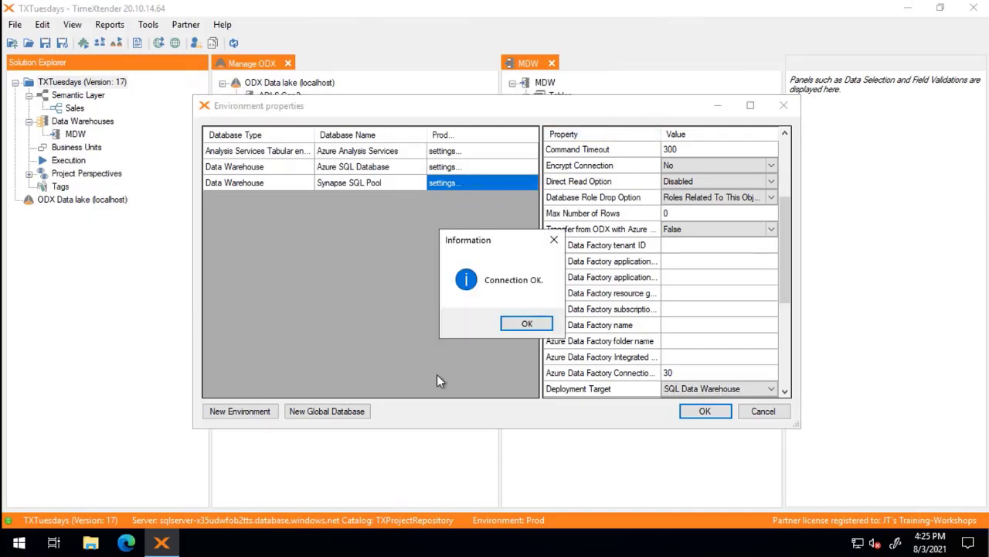
click(522, 323)
click(715, 415)
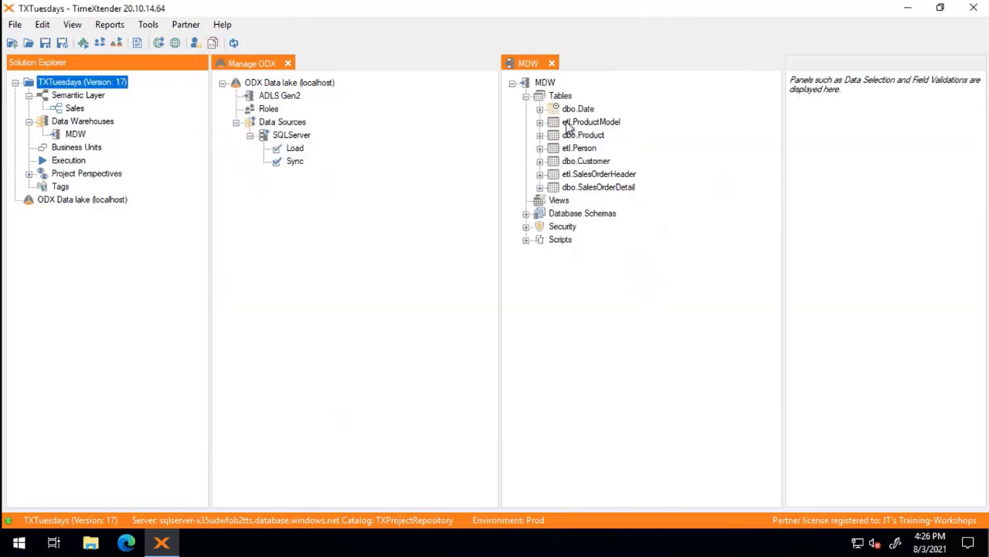
Edit the MDW data warehouse to use the global database Synapse SQL Pool.
click(544, 85)
right_click(544, 87)
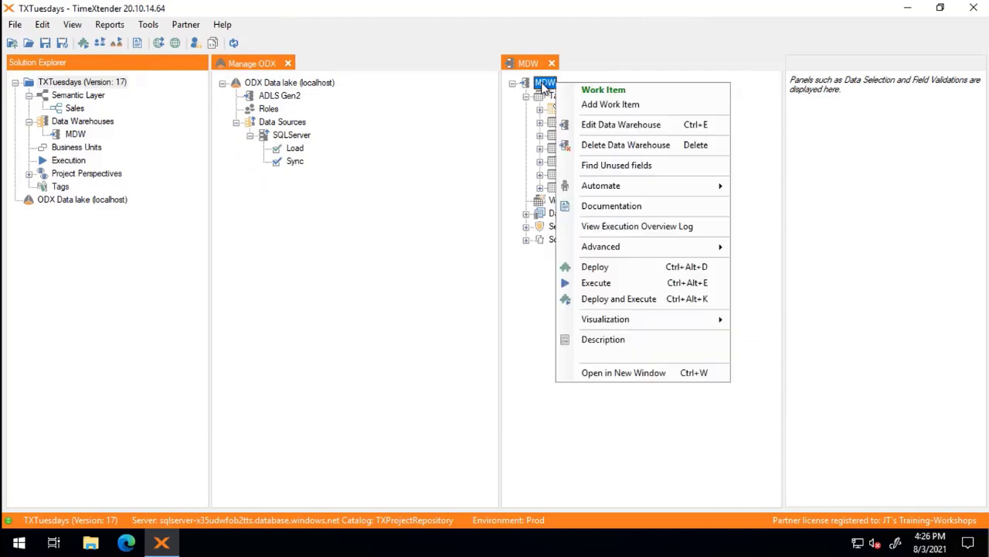
click(614, 127)
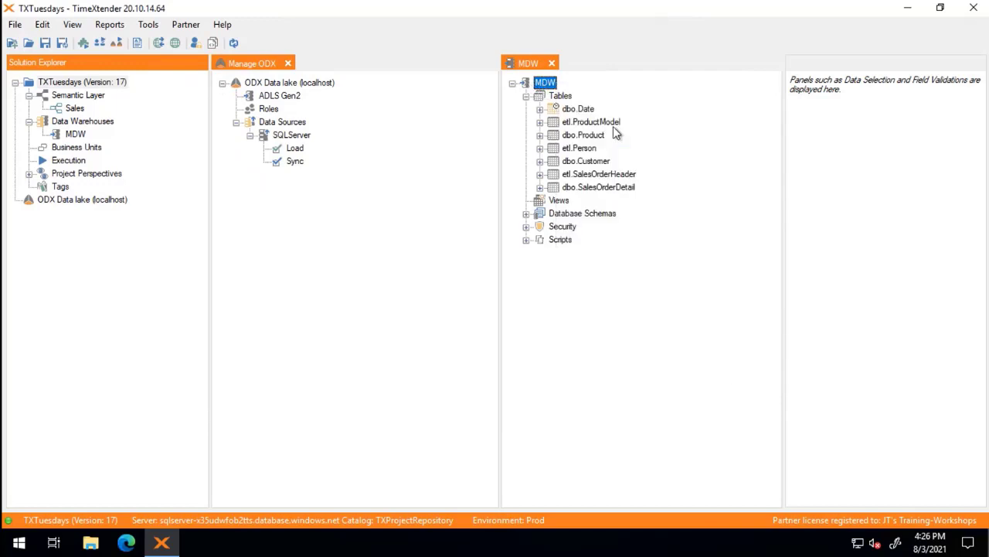
click(468, 124)
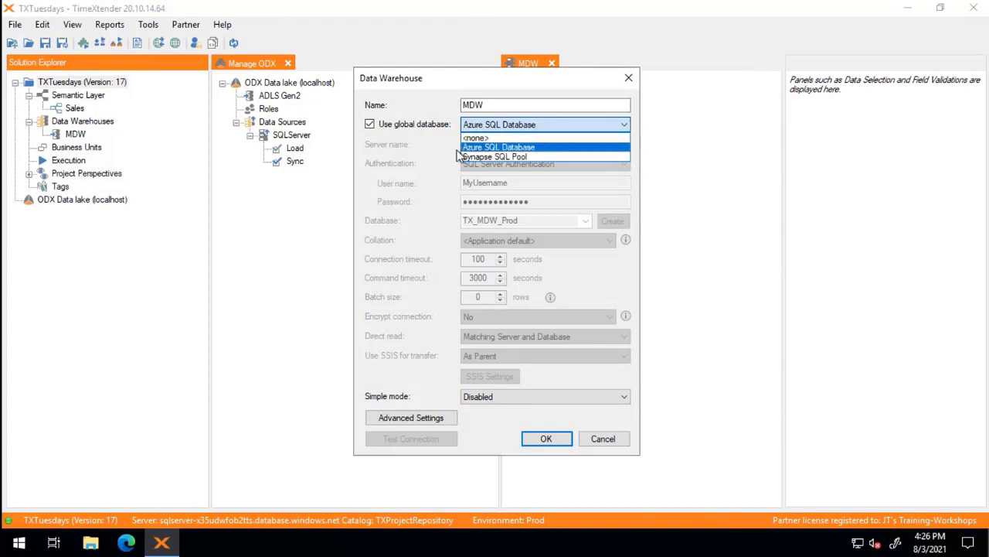
click(529, 156)
click(562, 438)
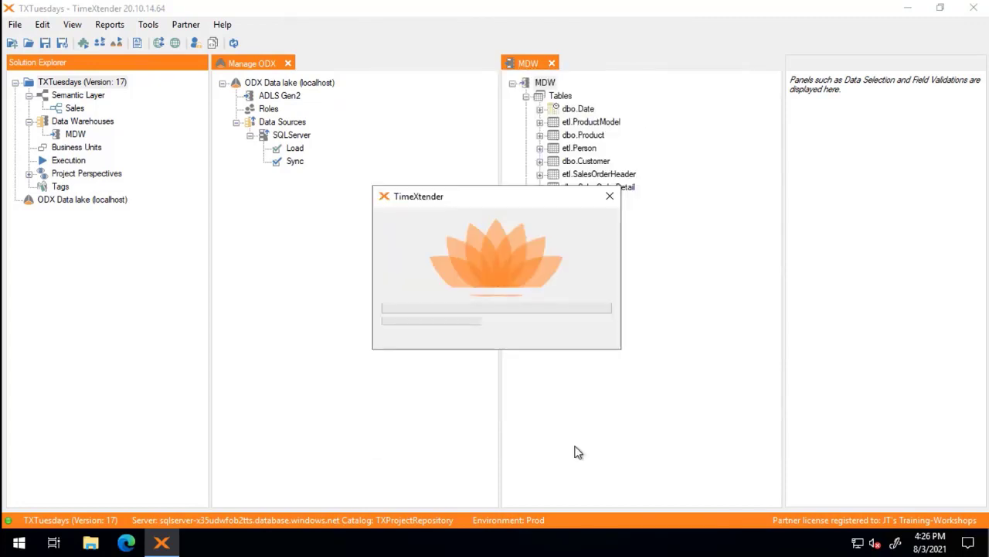
right_click(546, 84)
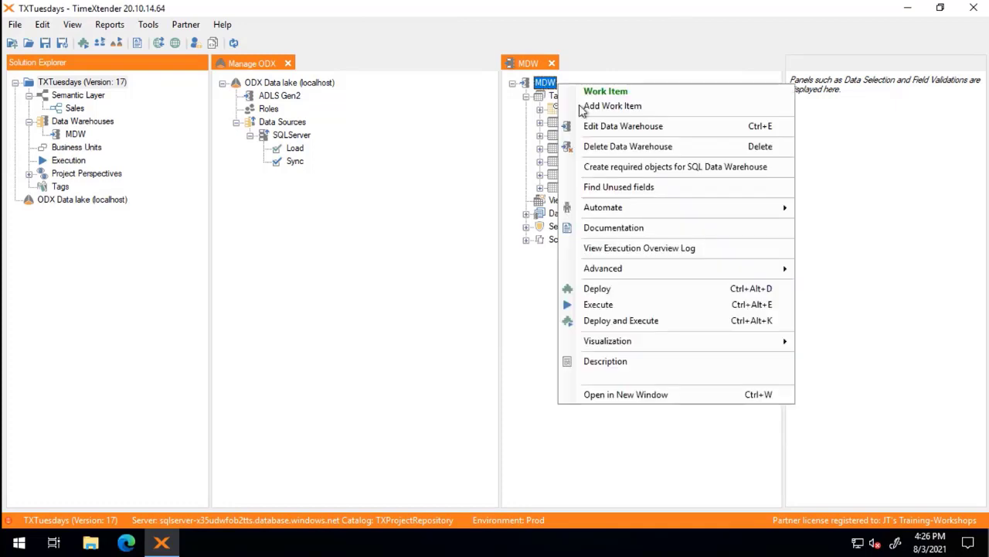
click(607, 320)
click(443, 355)
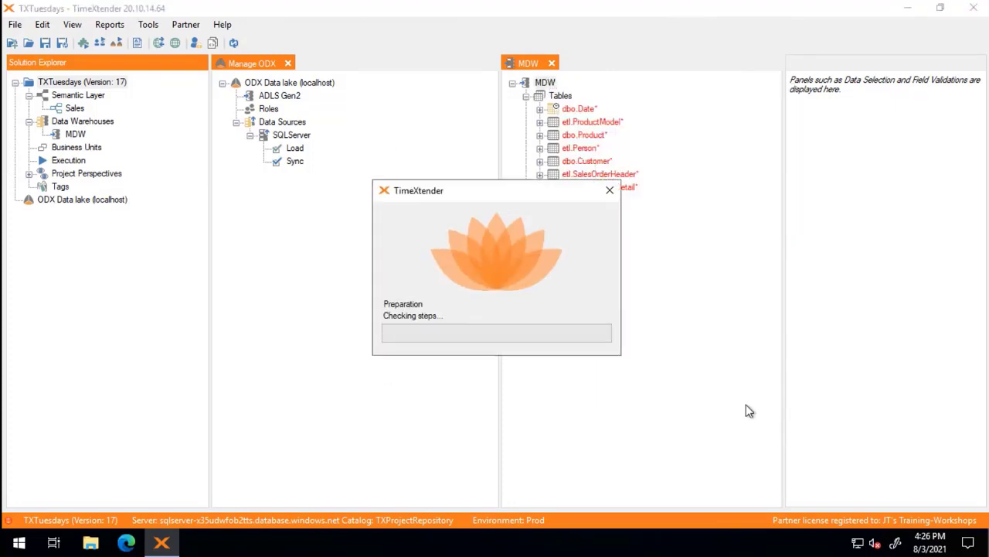
click(555, 402)
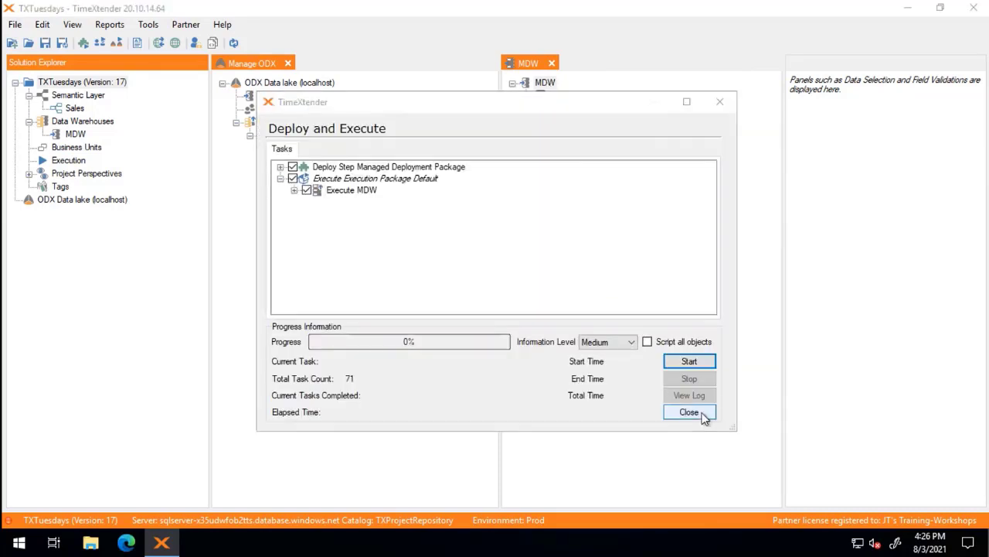
click(703, 415)
Create the required objects for SQL Data Warehouse on the MDW data warehouse.
right_click(550, 82)
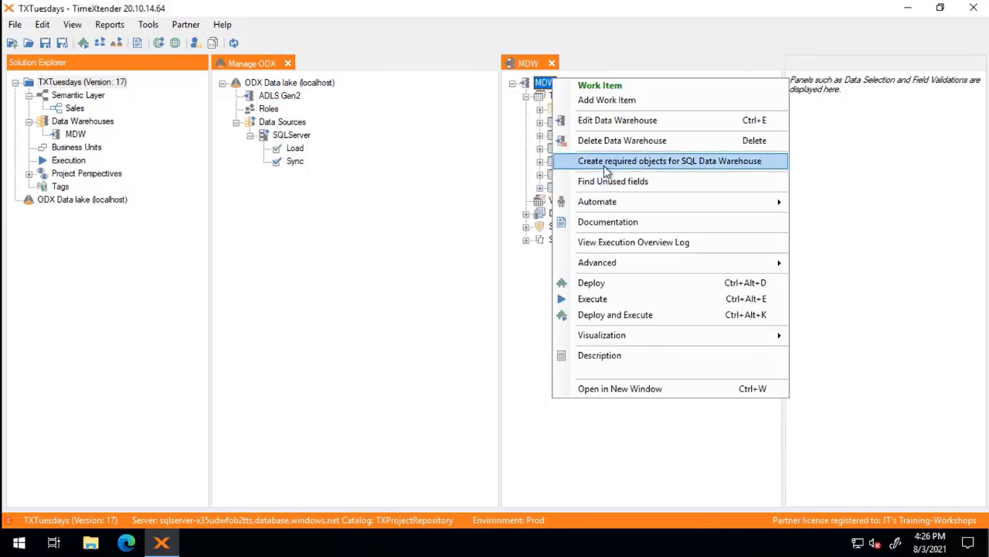
click(752, 164)
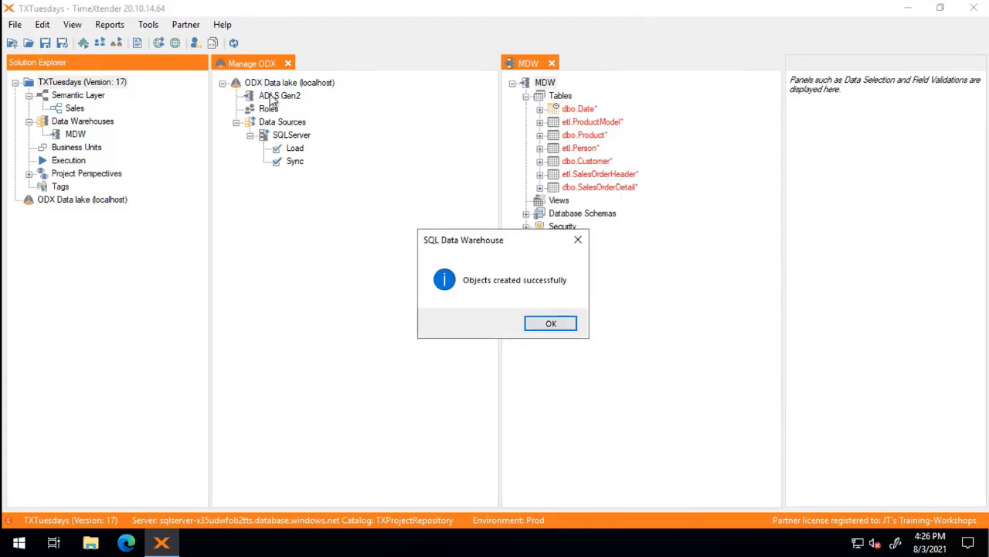
click(551, 323)
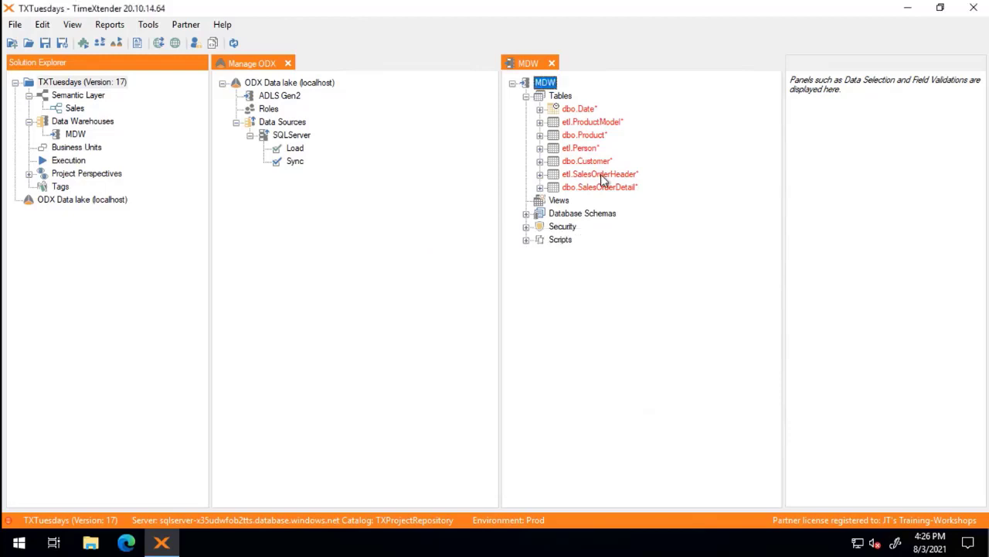
Deploy and execute the MDW data warehouse, saving the project without a version note.
right_click(545, 82)
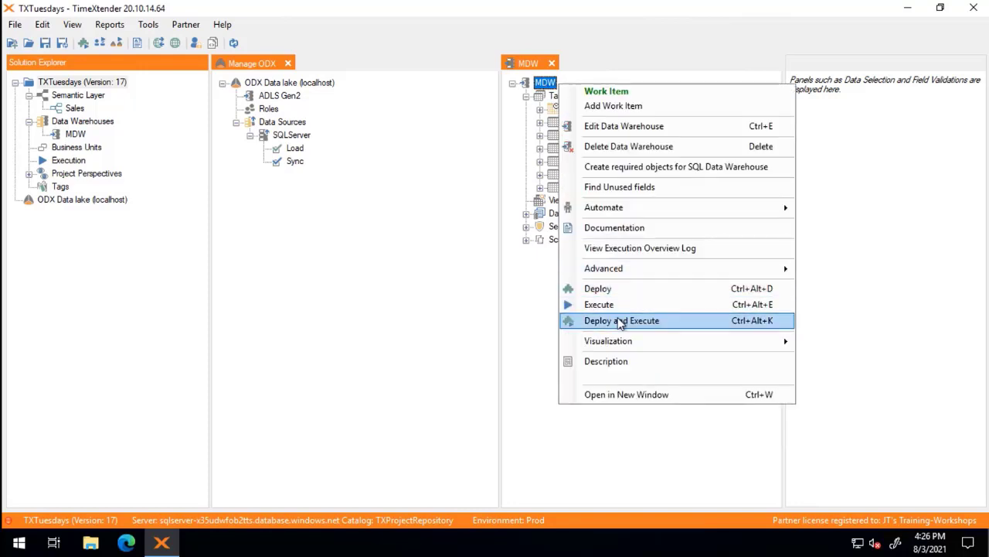
click(623, 322)
click(435, 356)
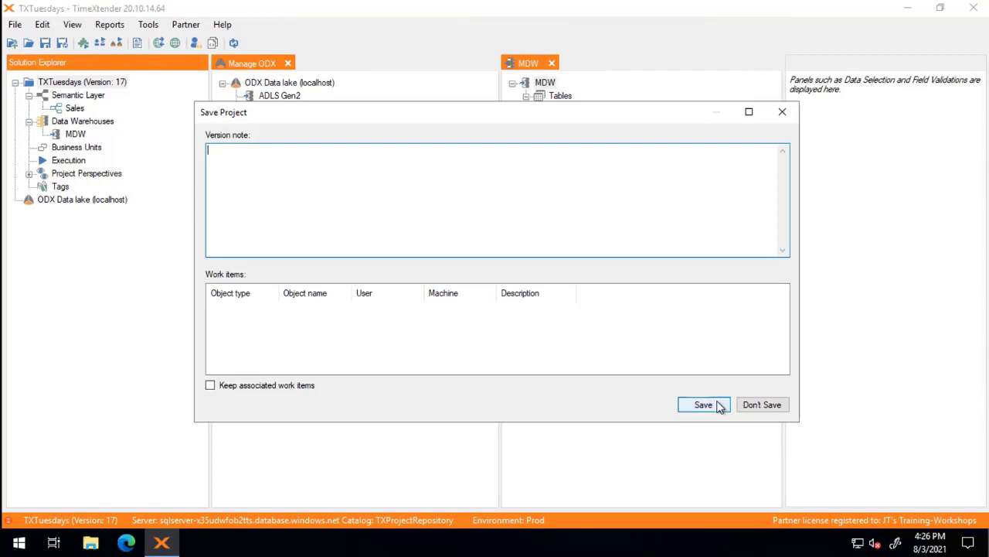
click(716, 402)
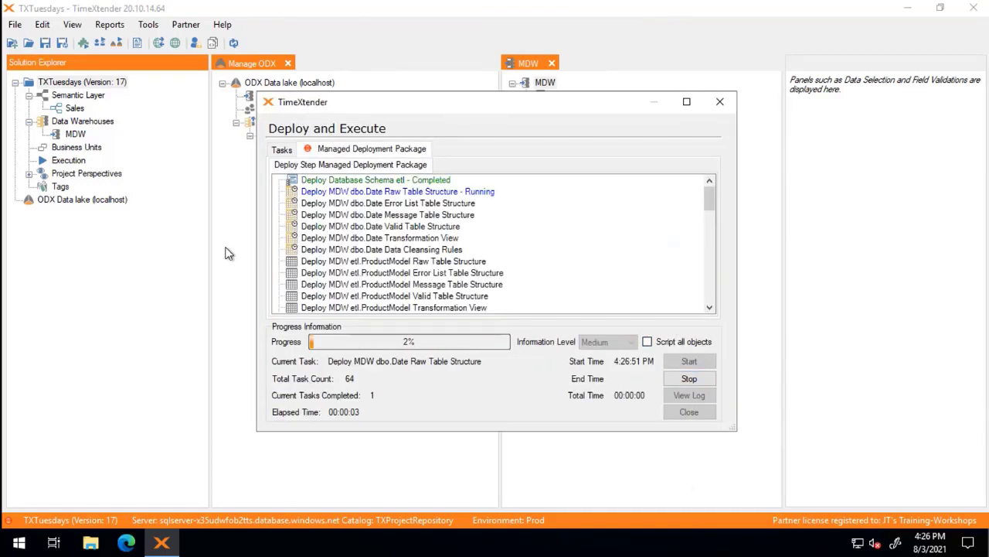
drag(426, 107, 588, 114)
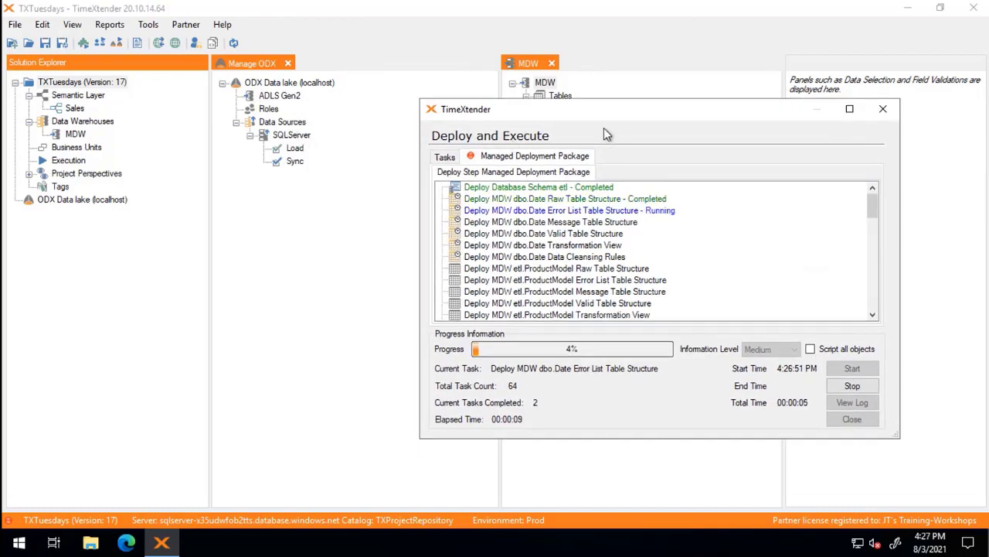
drag(596, 122, 510, 86)
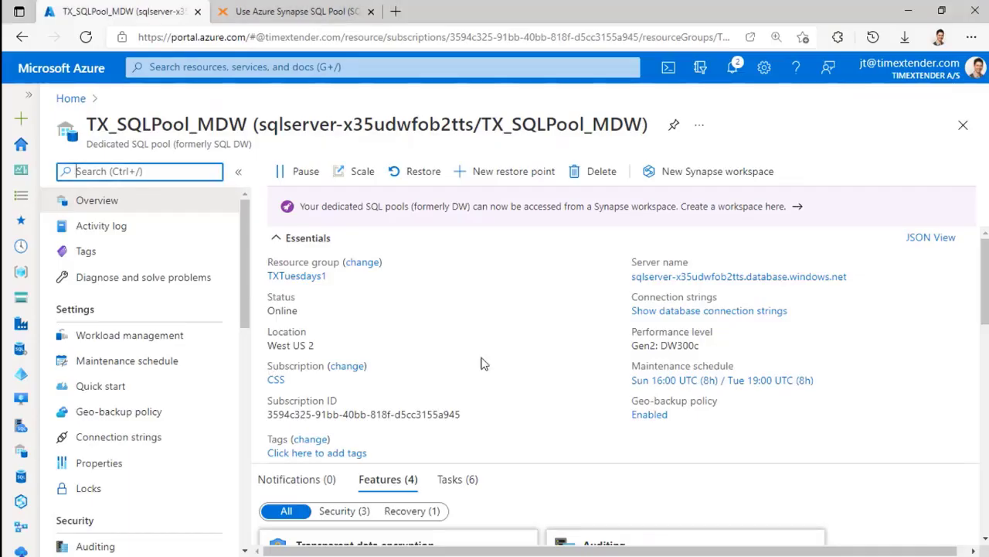
Switch to the Azure portal and examine the DWU usage, query activity and workload group allocation charts of TX_SQLPool_MDW.
scroll(514, 355, down, 1)
scroll(514, 355, down, 5)
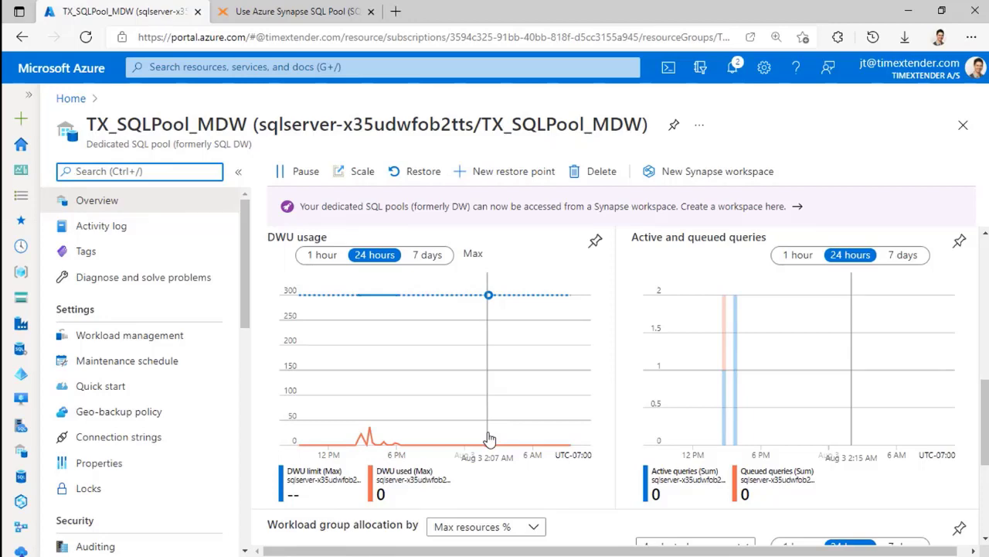
scroll(470, 373, down, 1)
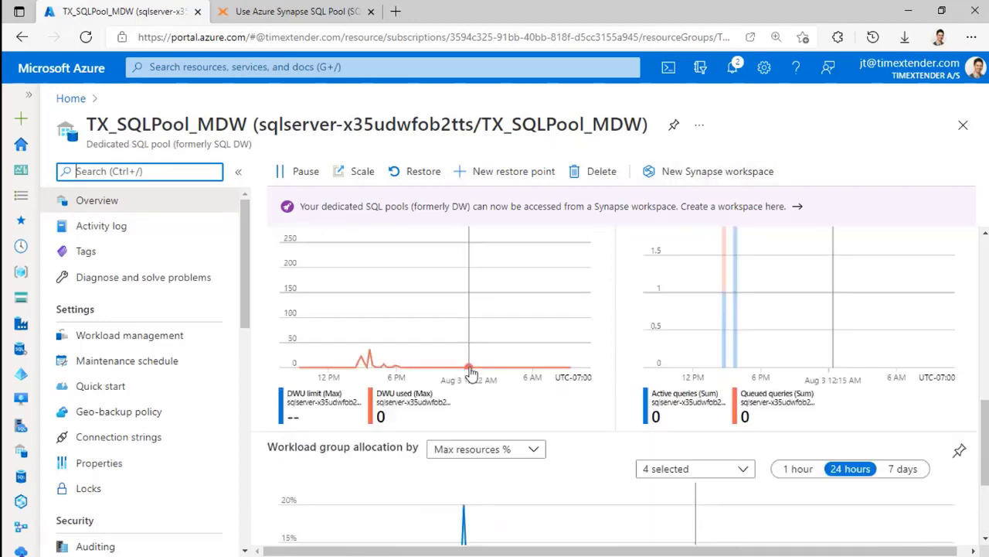
scroll(470, 373, down, 2)
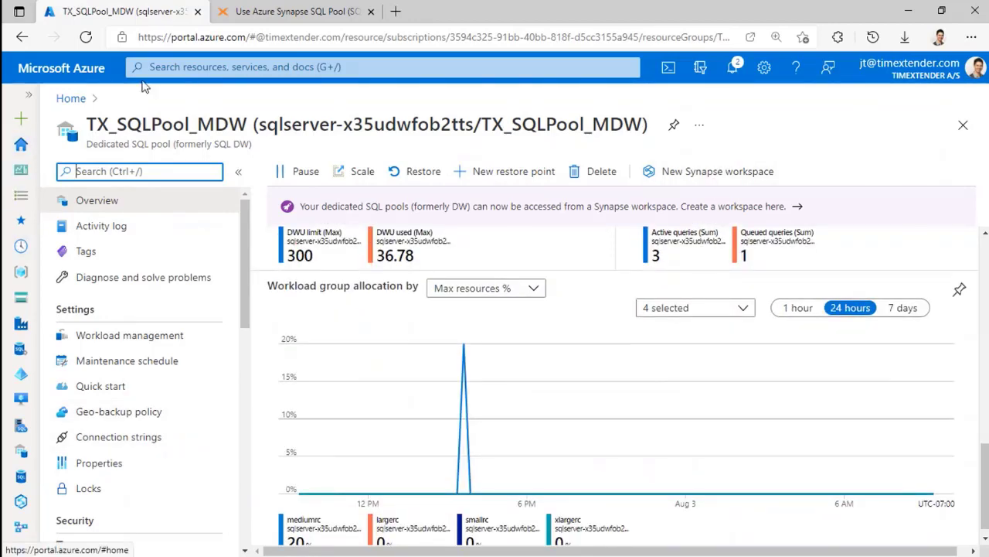
Find the JTDemo resource group, open its jtsynapseworkspace Synapse workspace and launch Synapse Studio.
click(207, 68)
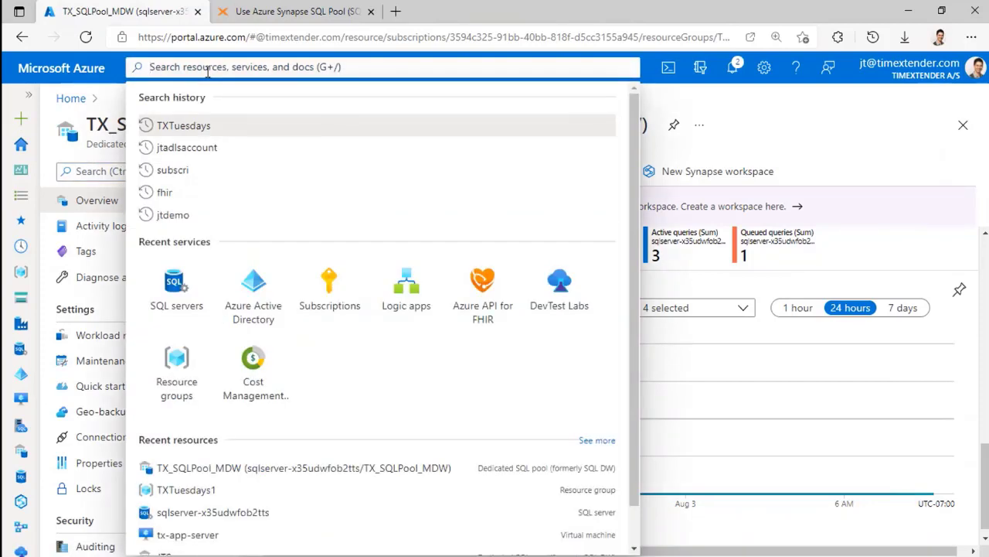
text(jt_s)
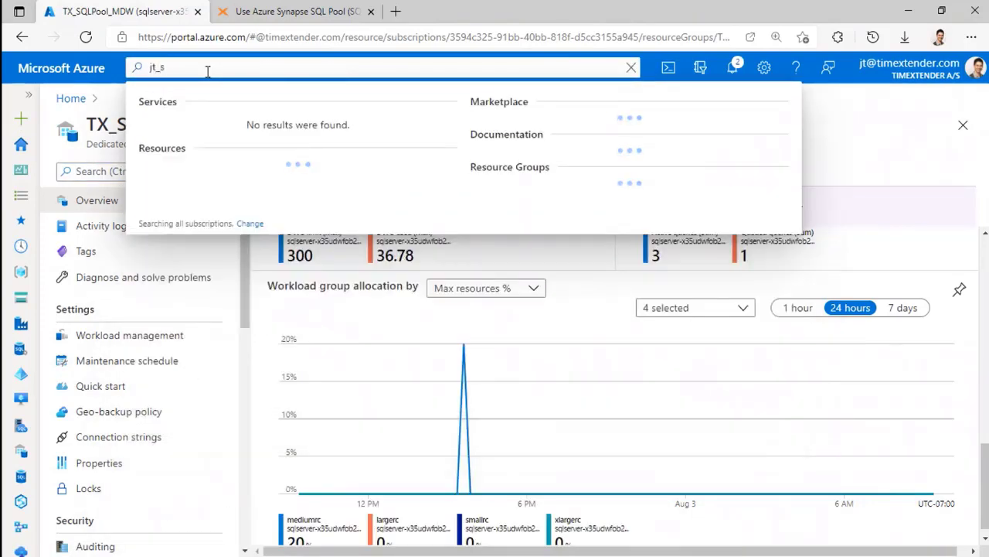
key(BackSpace)
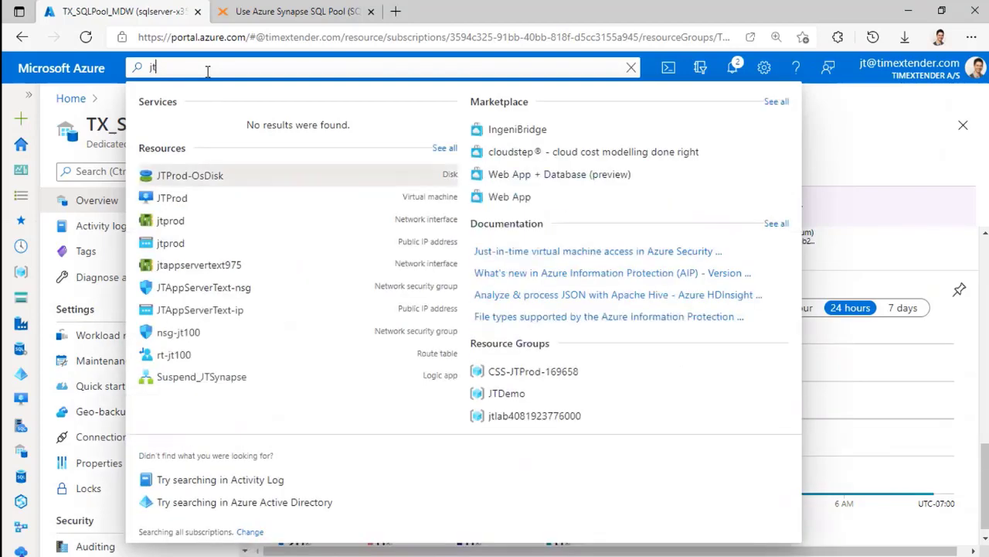
click(507, 394)
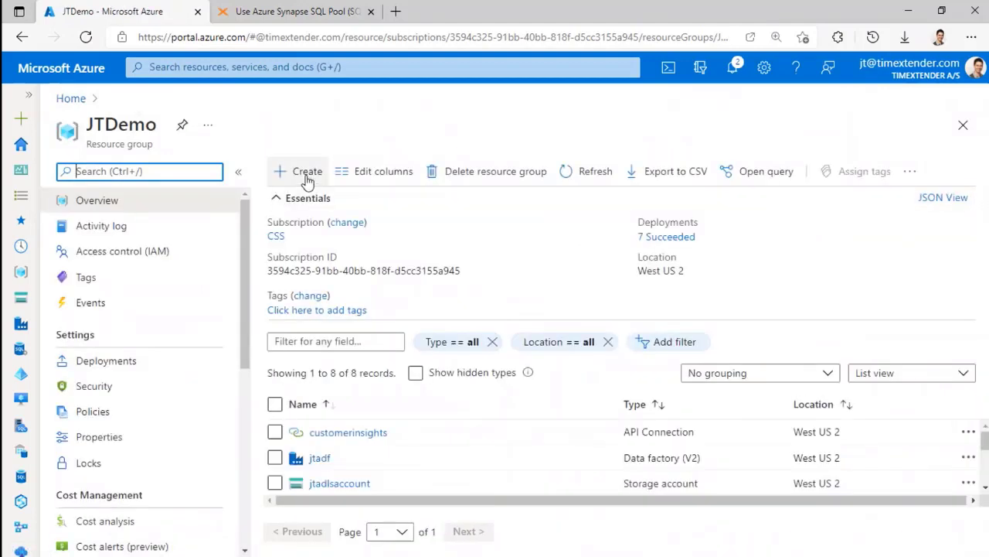
scroll(364, 460, down, 3)
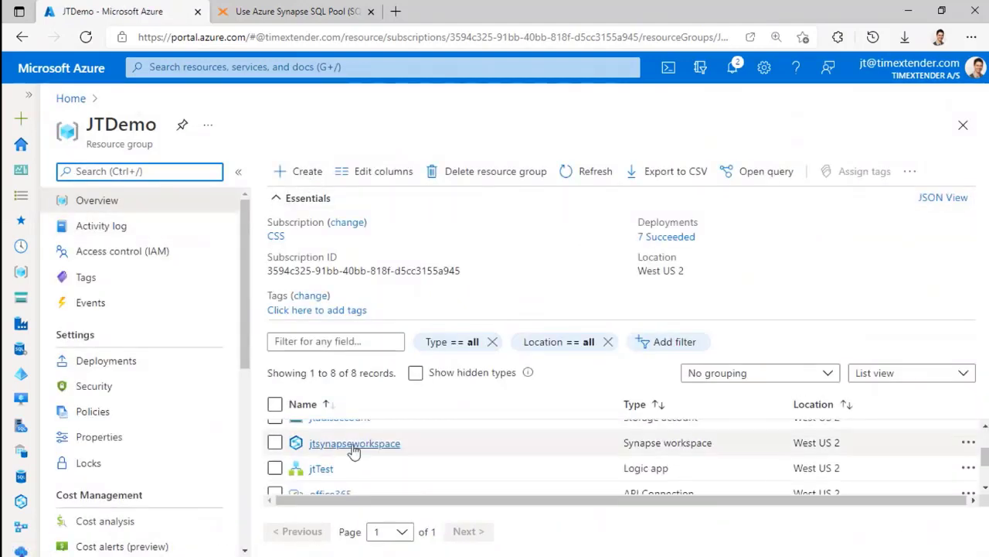
click(354, 443)
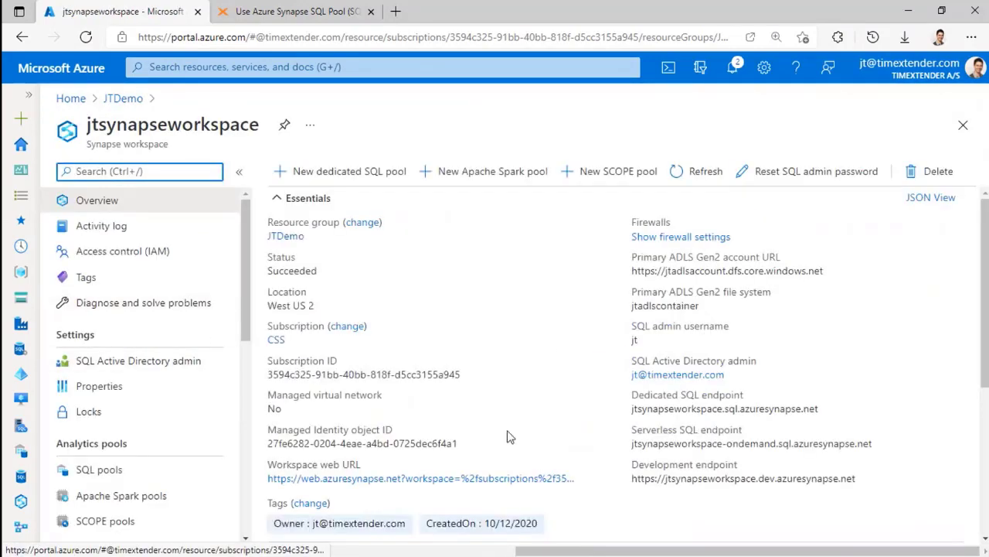
scroll(496, 360, down, 3)
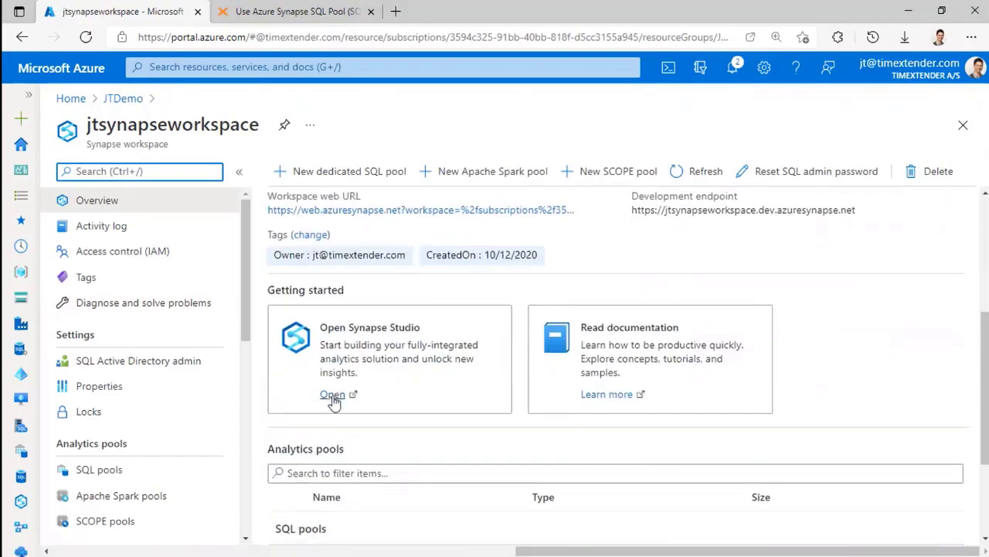
click(334, 401)
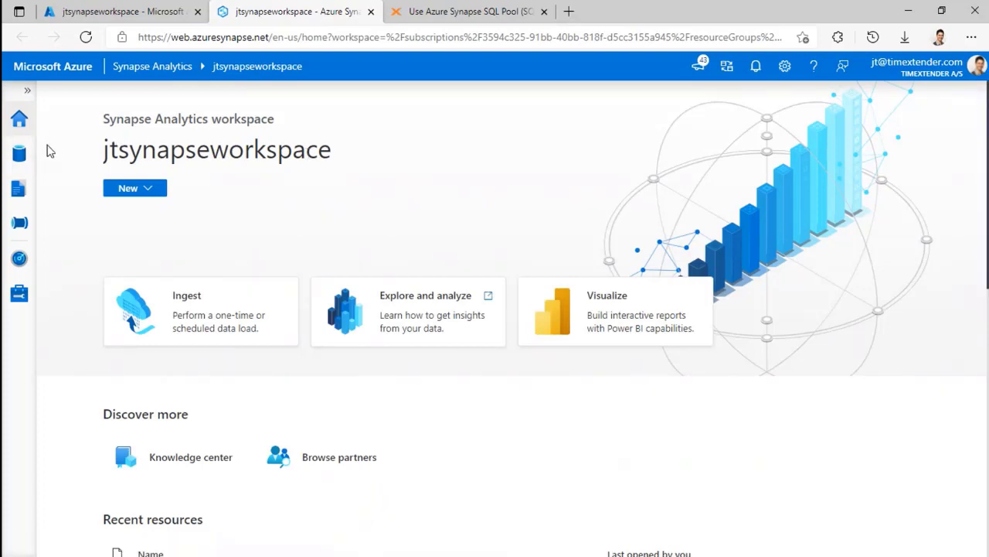
Examine the workspace databases and the linked Azure Data Lake Storage Gen2 source in the Synapse Studio data hub.
click(23, 154)
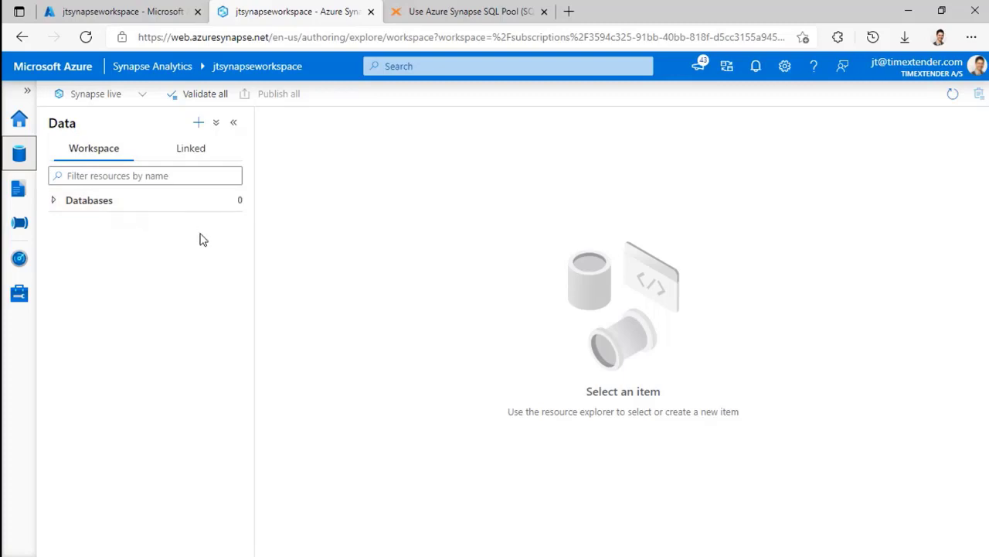
click(54, 200)
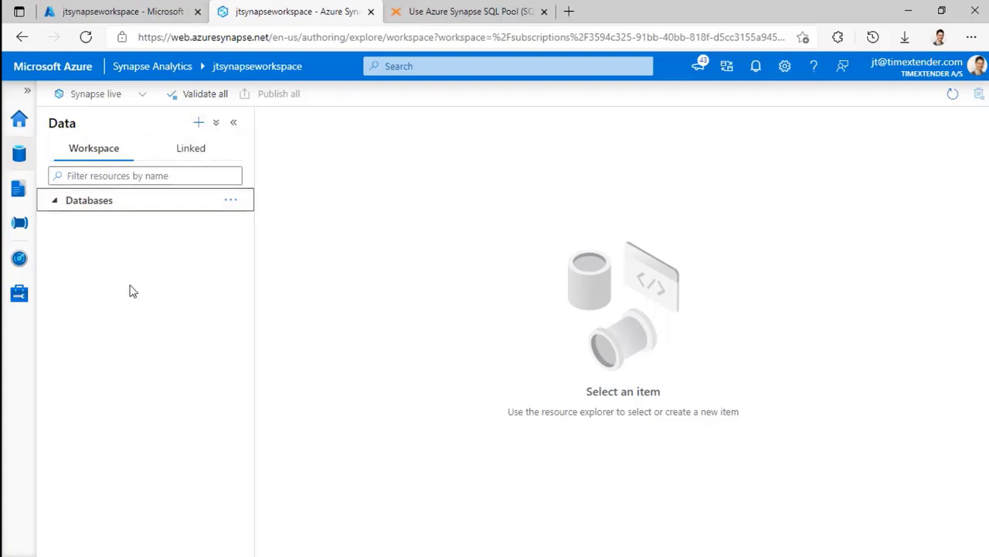
click(198, 122)
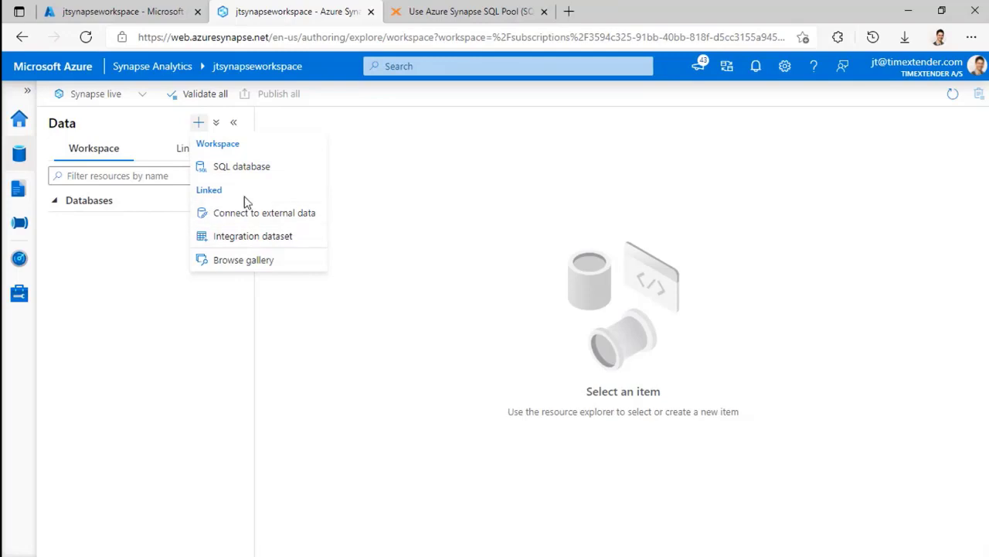
click(185, 153)
click(190, 149)
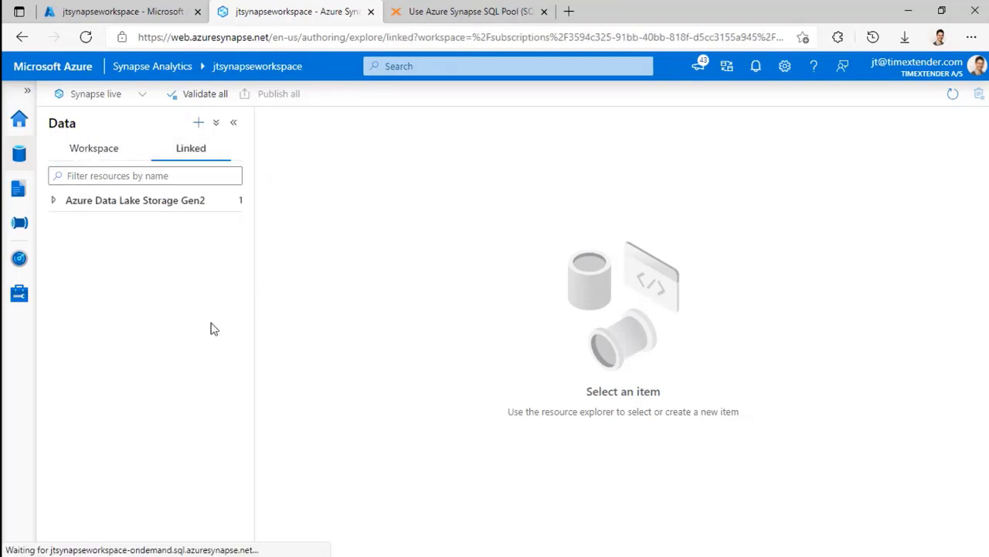
click(54, 202)
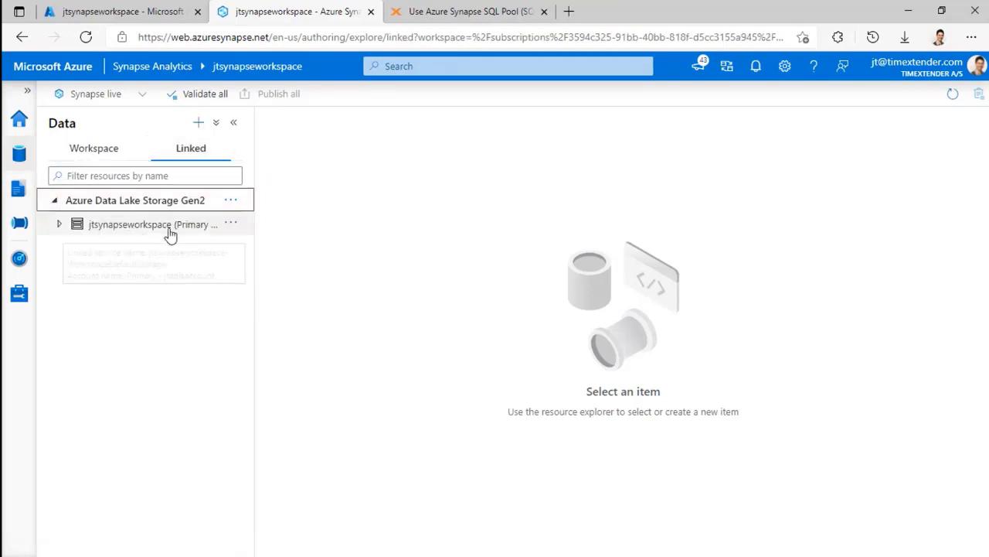
Return to the workspace databases and review the external data source types that can be connected, without adding one.
click(85, 153)
click(198, 124)
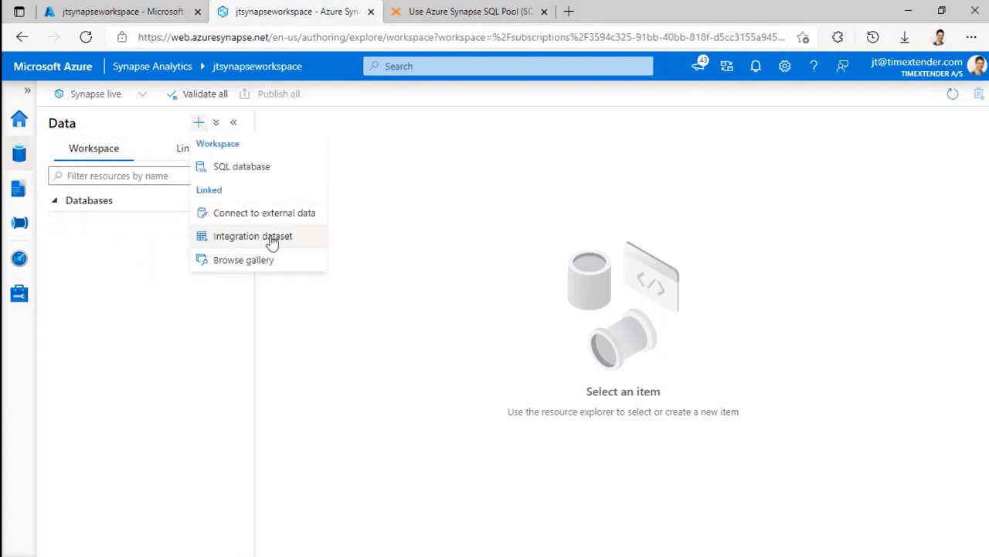
click(267, 213)
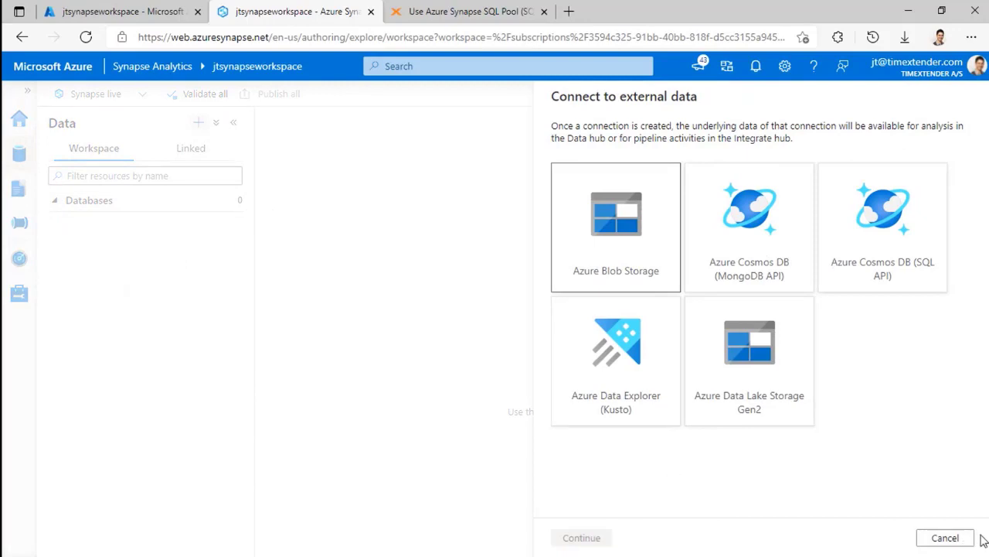
click(947, 537)
click(199, 124)
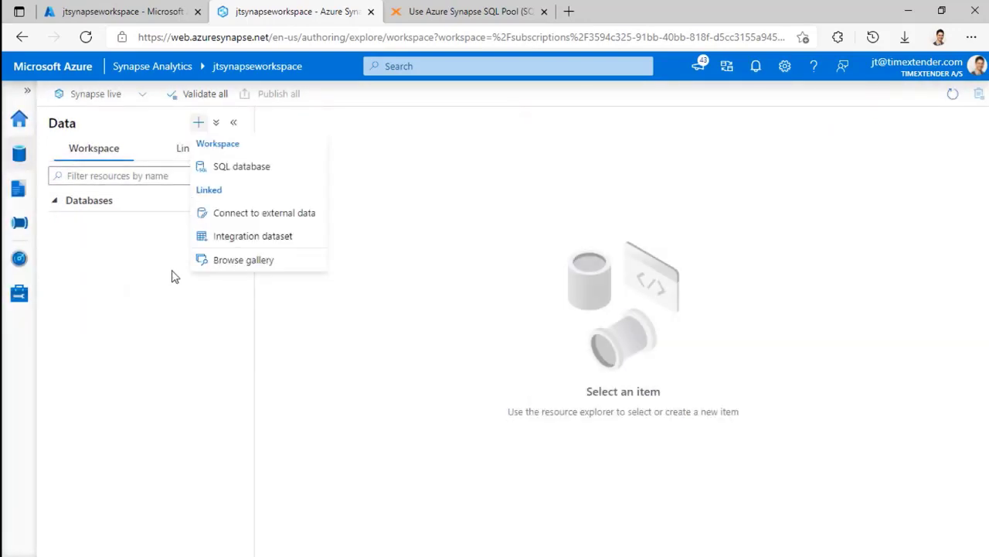
click(164, 311)
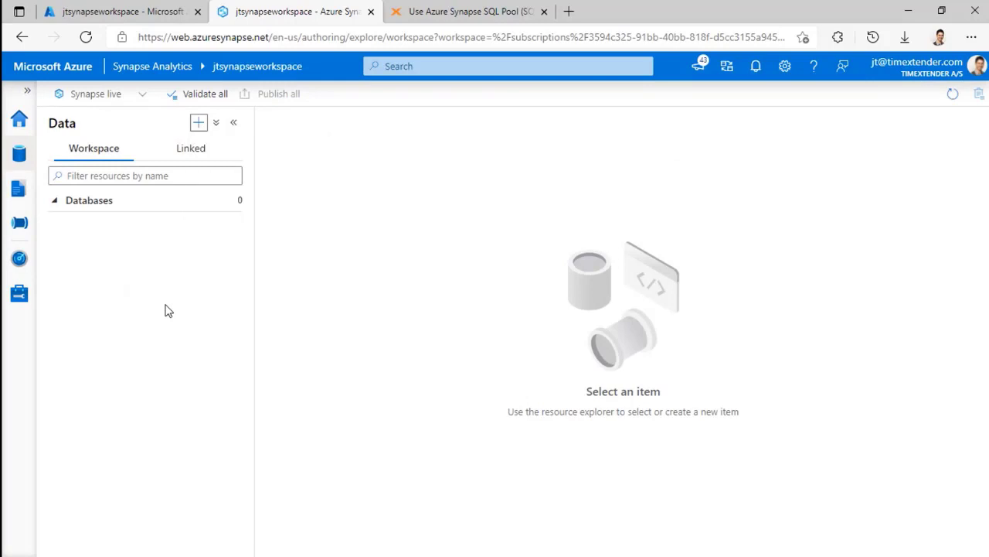